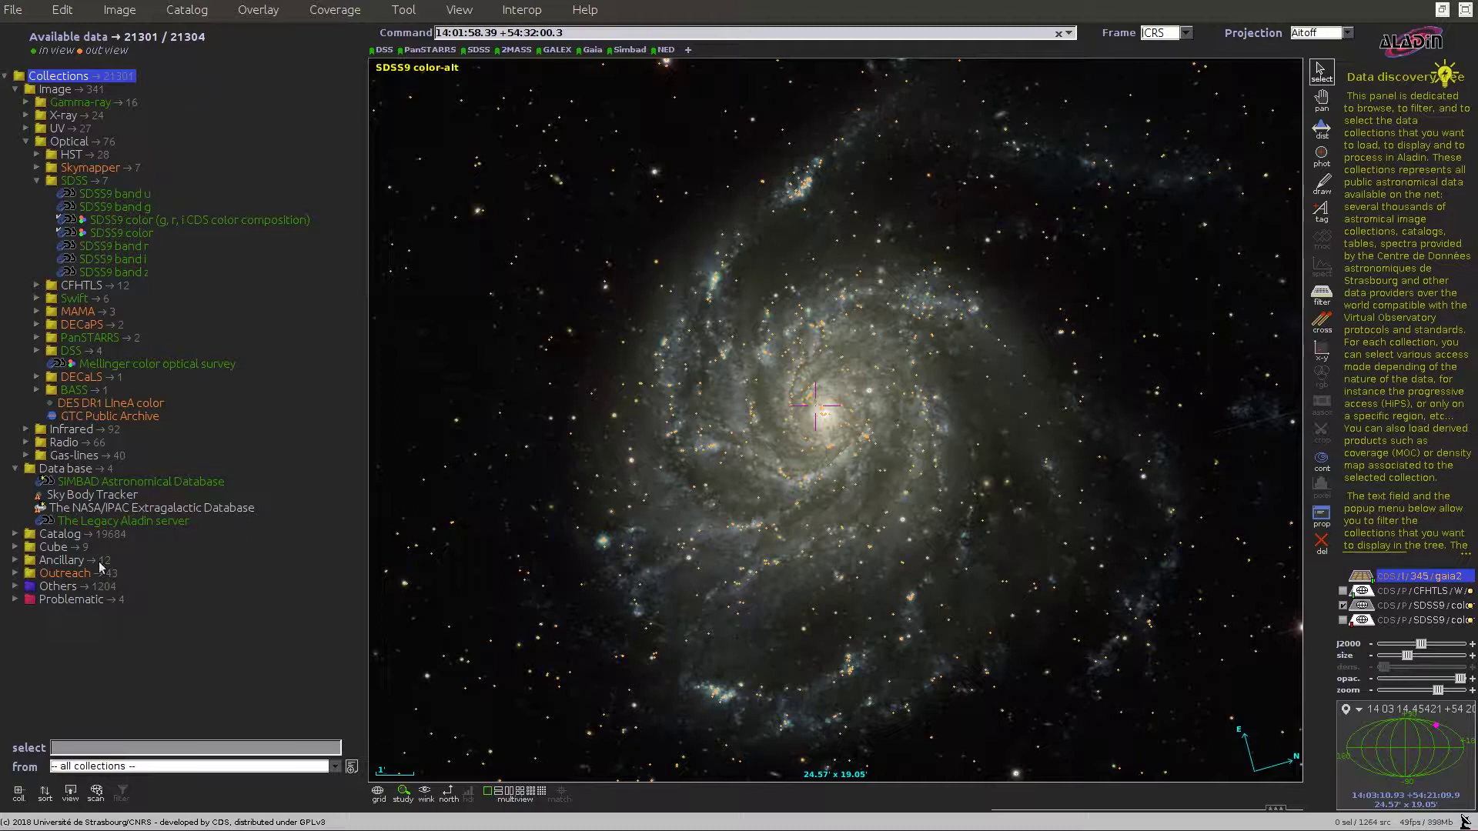
Group the collections tree by Regime, then by Year with 2018 expanded, then back to Default.
{"action": "left_click", "coordinate": [45, 793]}
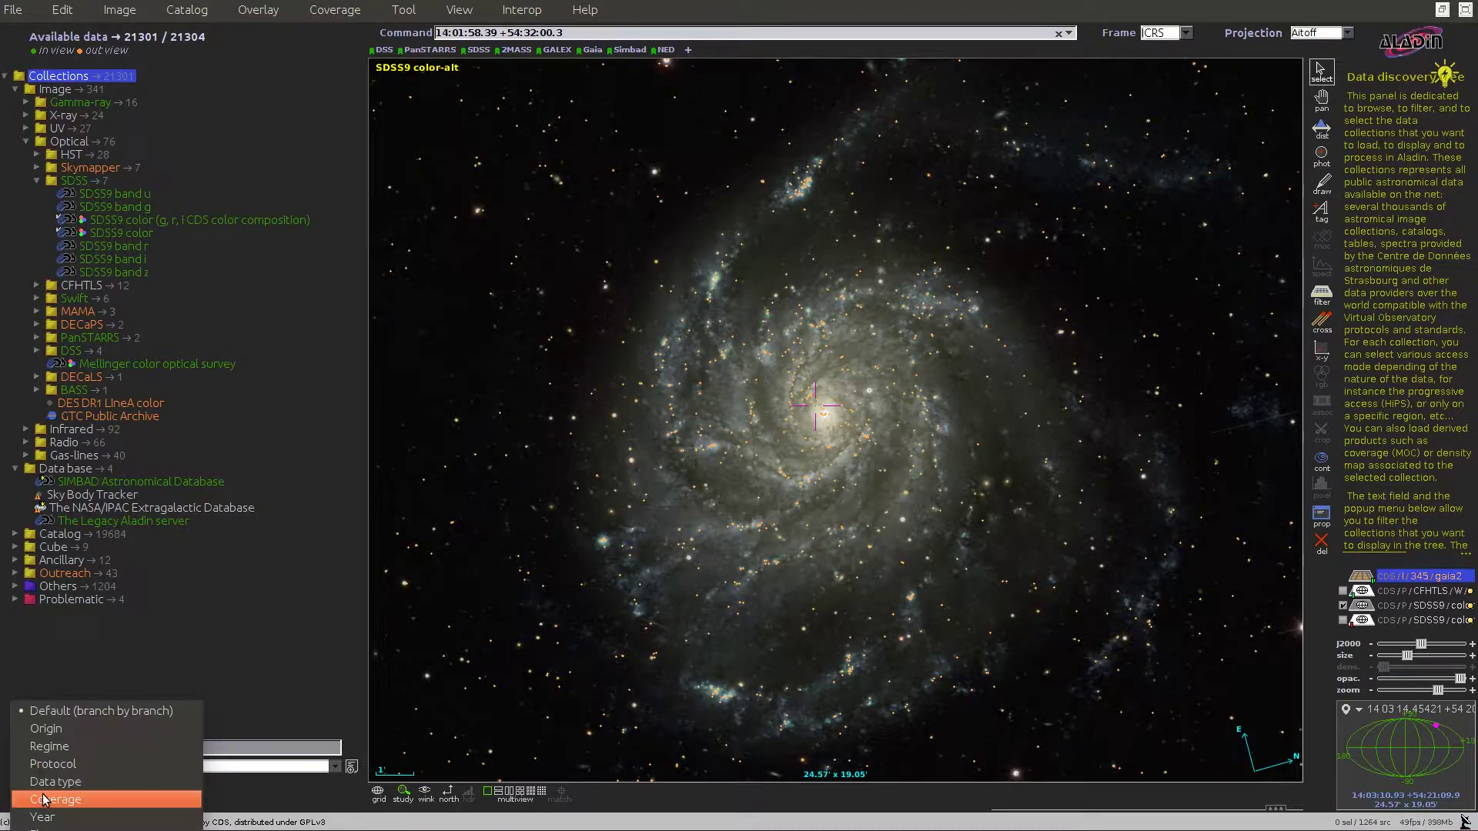
{"action": "left_click", "coordinate": [56, 748]}
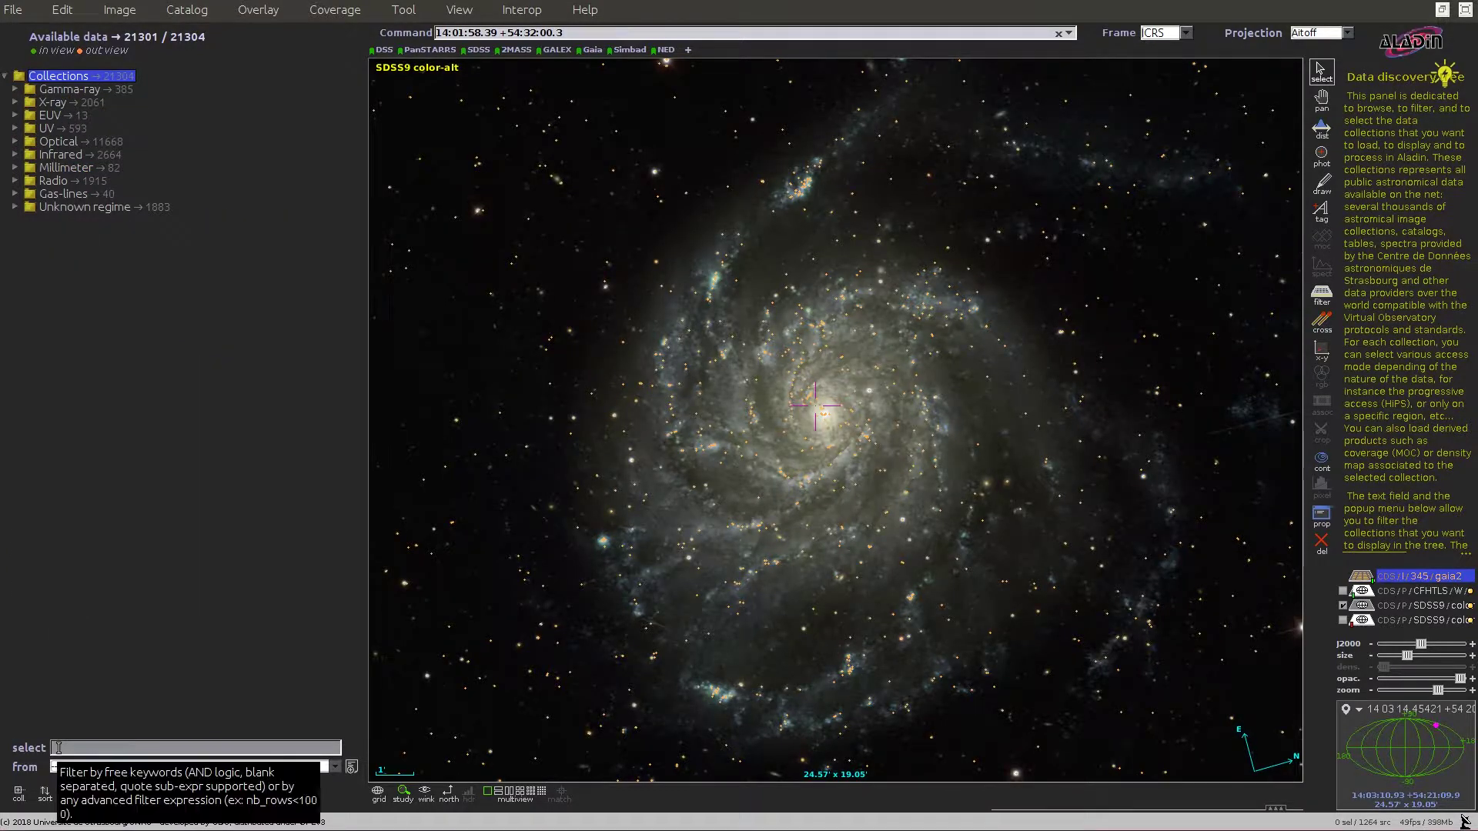
{"action": "left_click", "coordinate": [44, 793]}
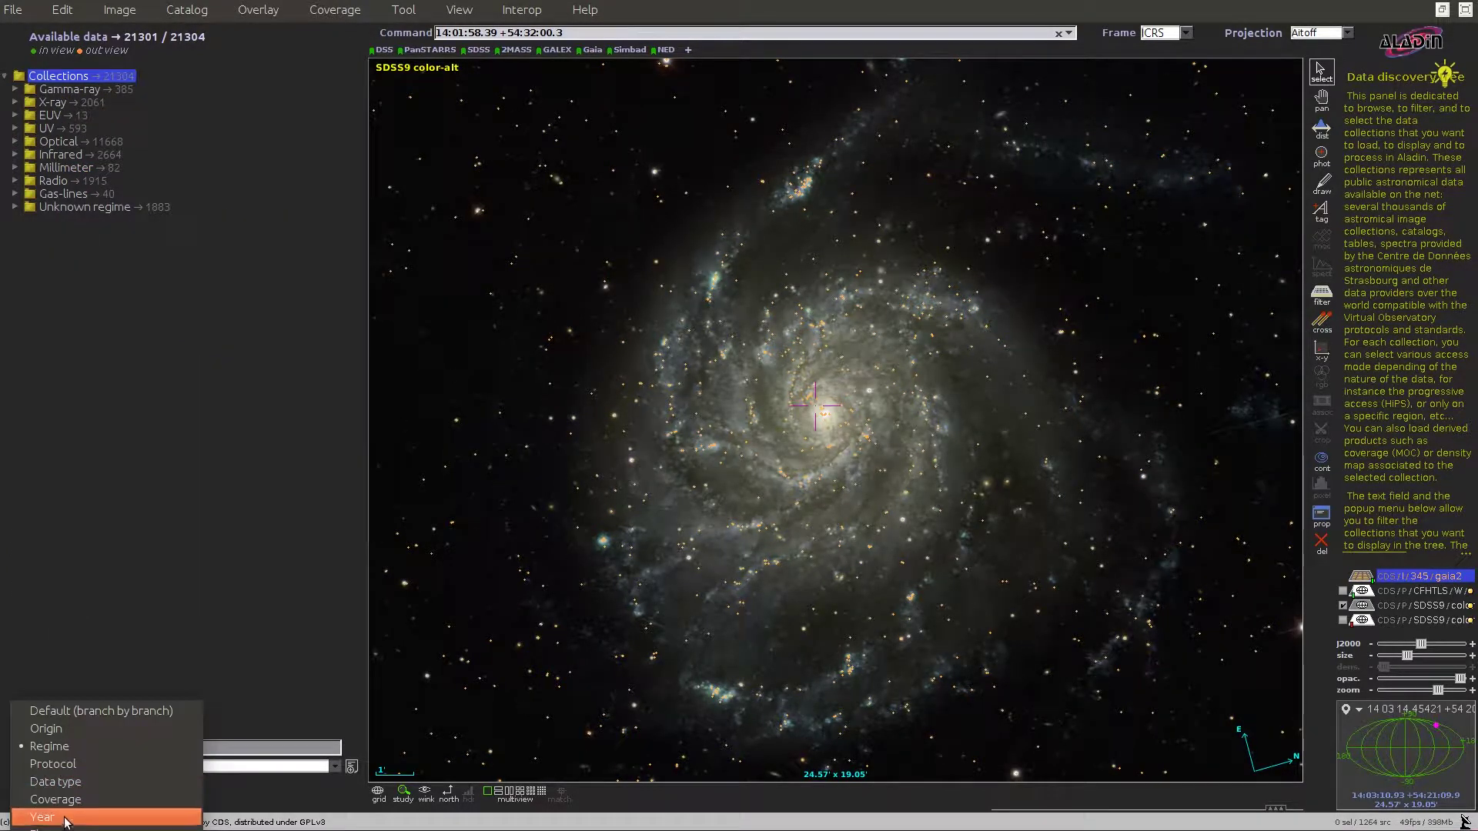
{"action": "left_click", "coordinate": [42, 817]}
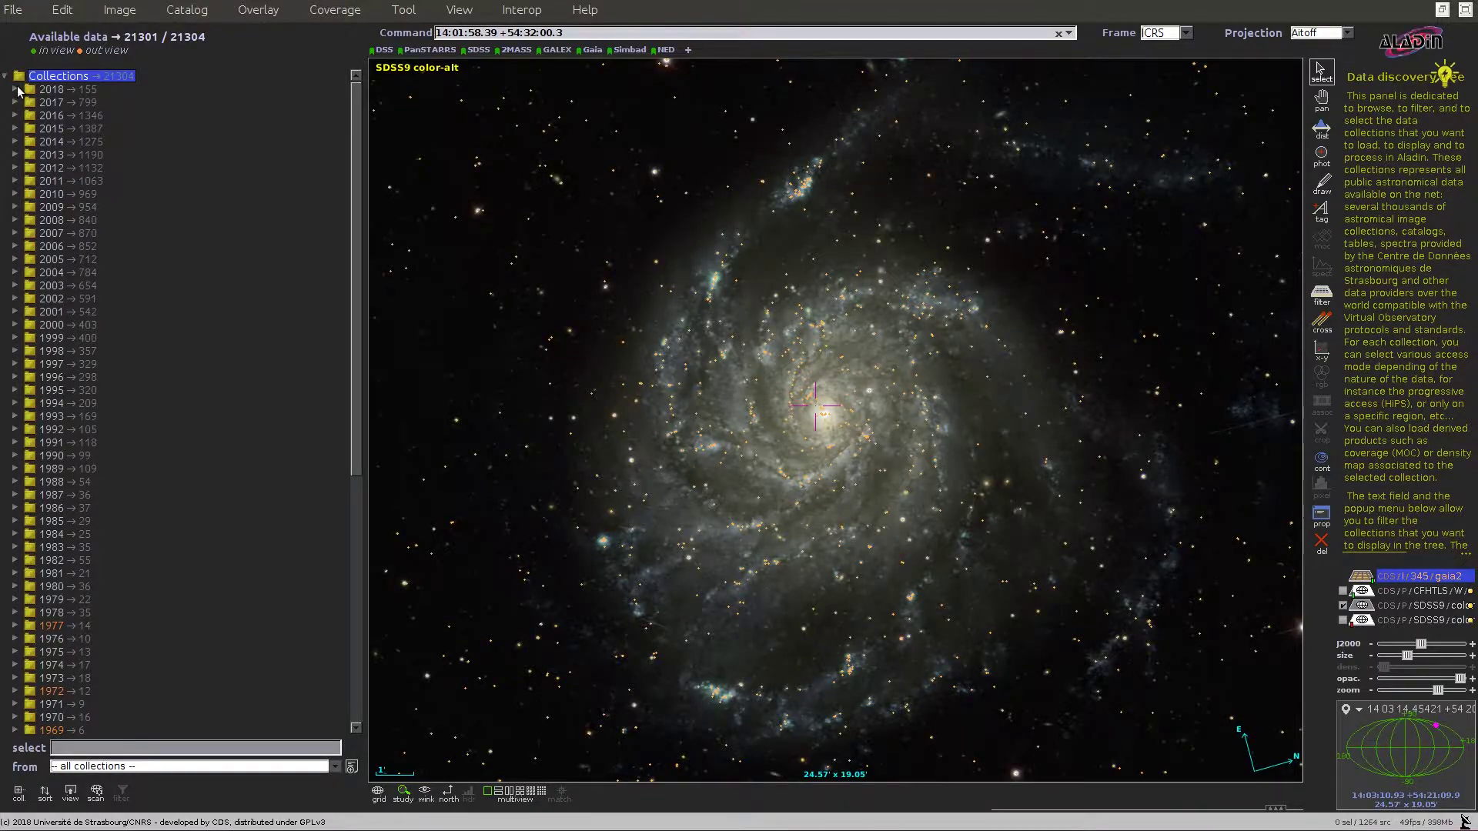
{"action": "left_click", "coordinate": [15, 88]}
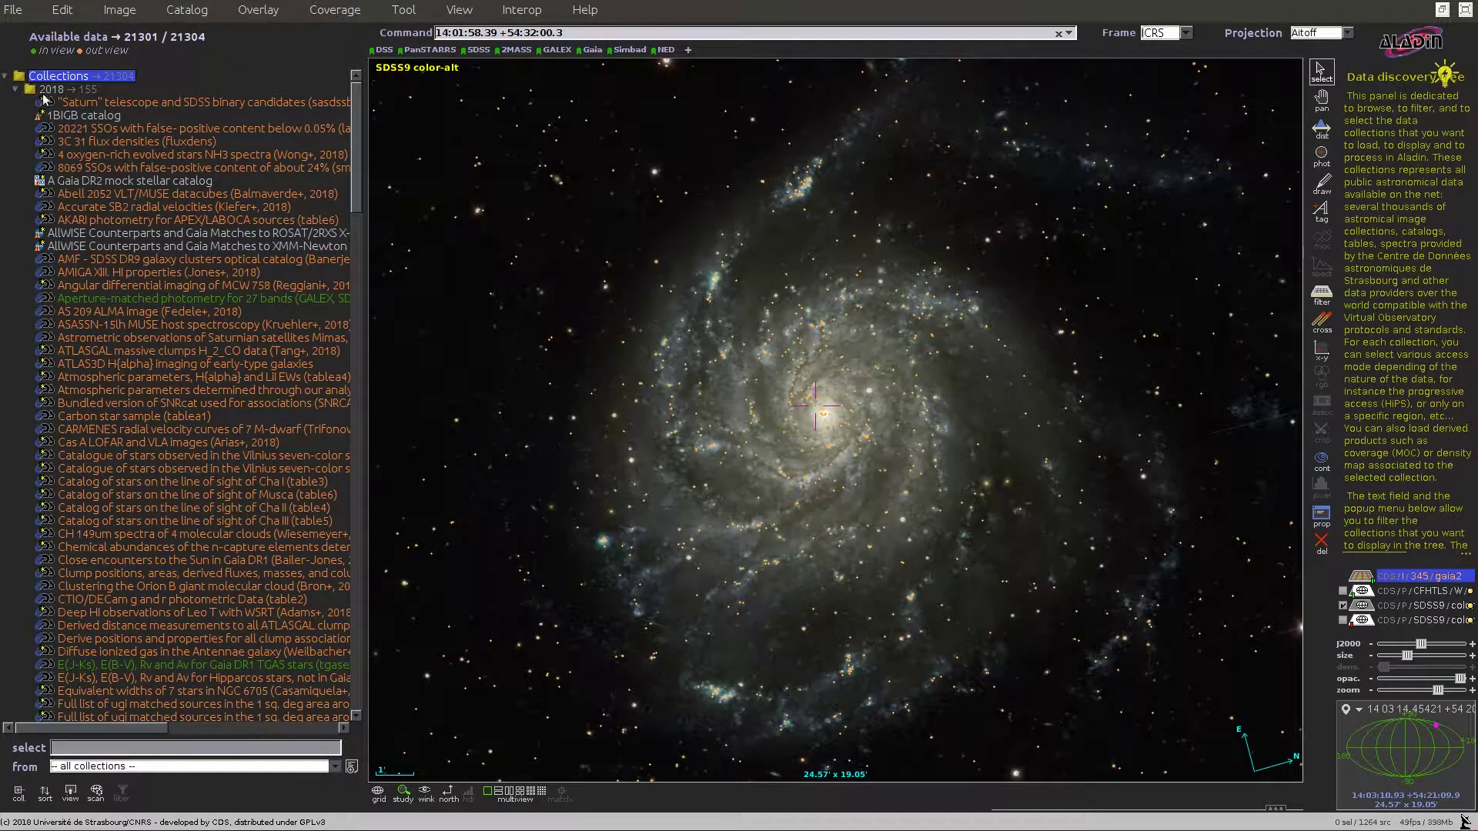
{"action": "left_click", "coordinate": [44, 793]}
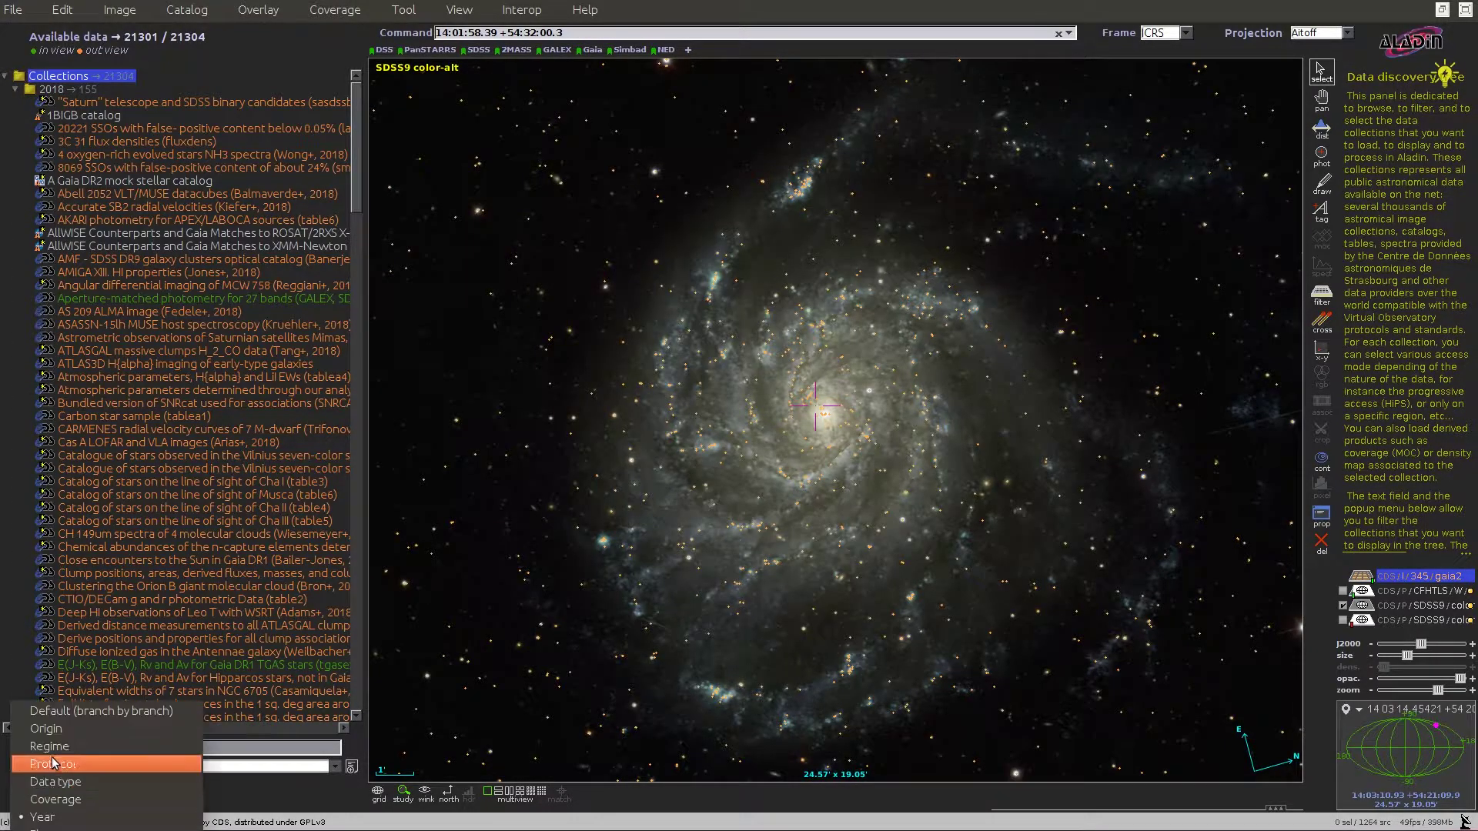
{"action": "left_click", "coordinate": [72, 709]}
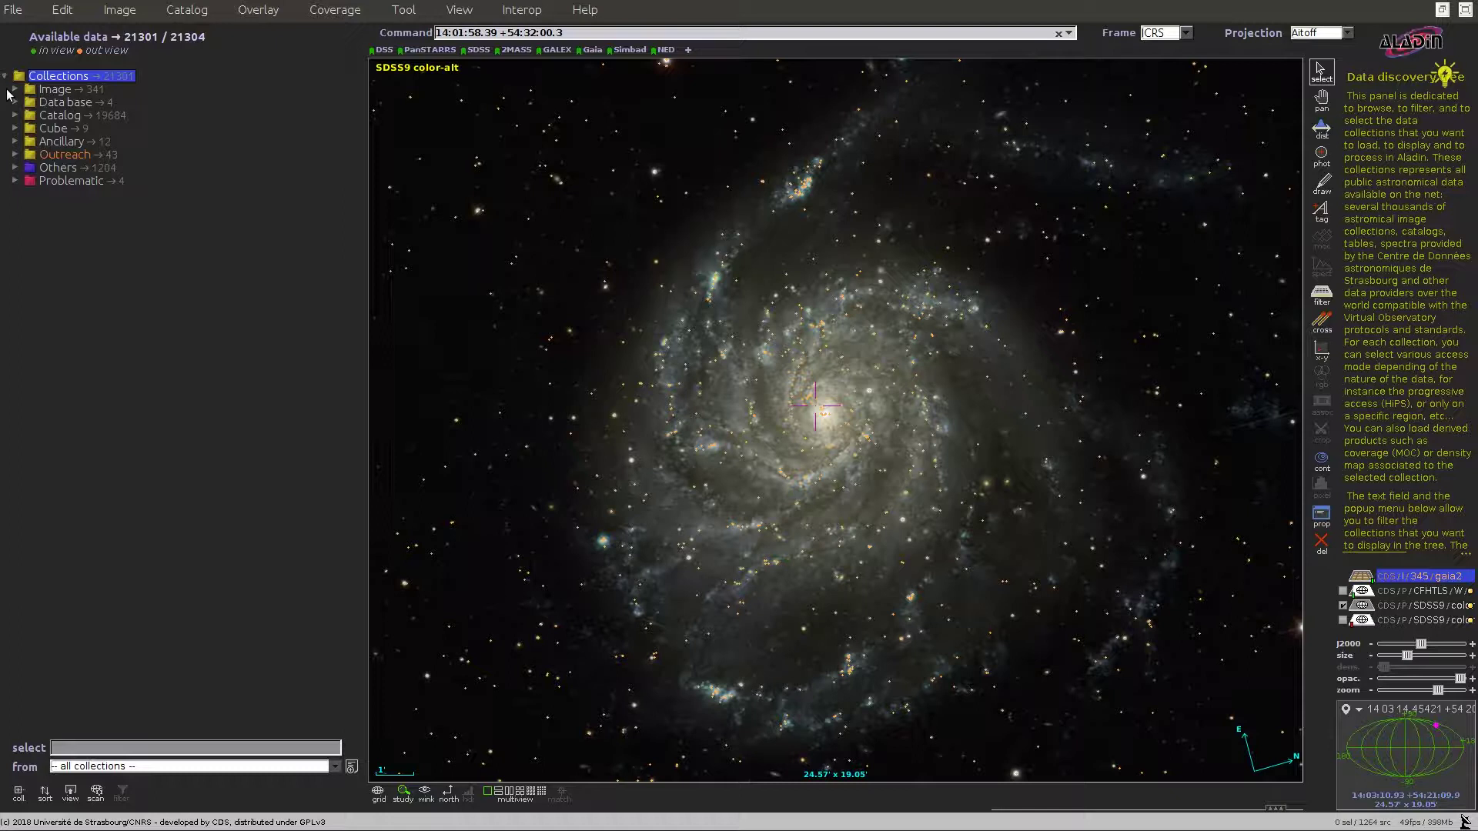
Sort the Image branch by Coverage and expand Whole sky to show RASS, Fermi, EGRET, DSS, Haslam.
{"action": "left_click", "coordinate": [15, 89]}
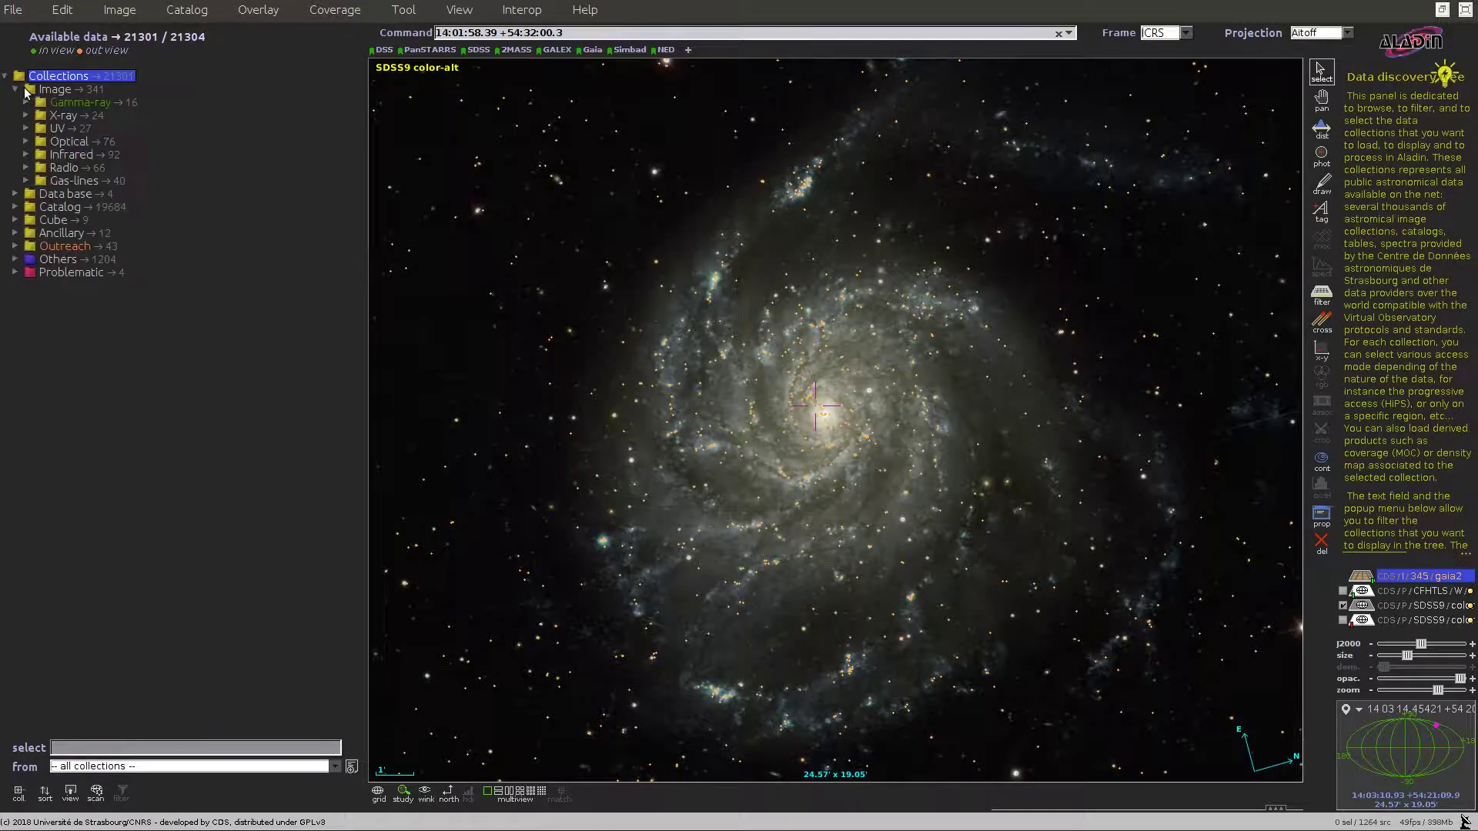
{"action": "left_click", "coordinate": [48, 90]}
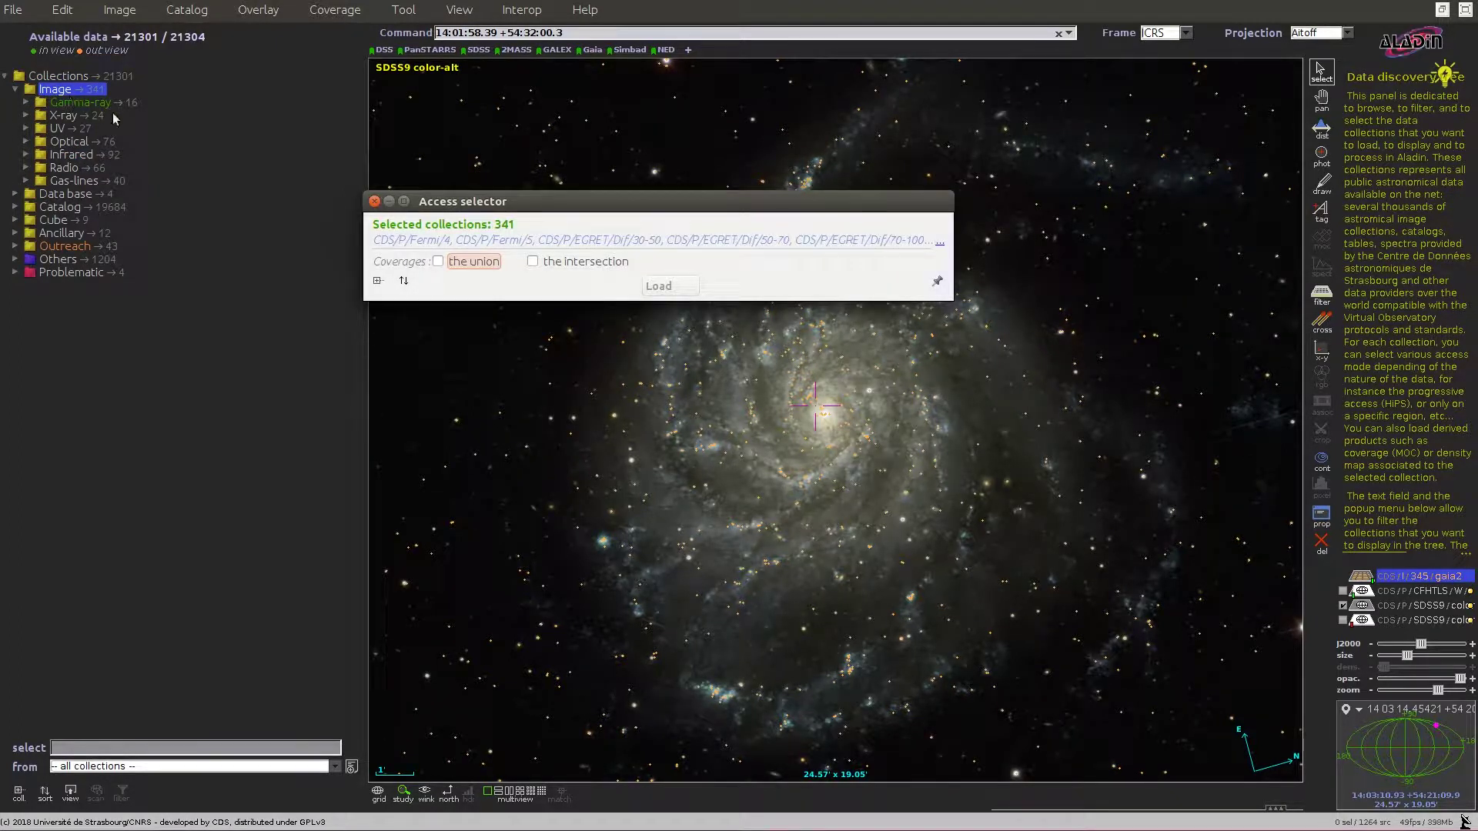
{"action": "left_click", "coordinate": [403, 282]}
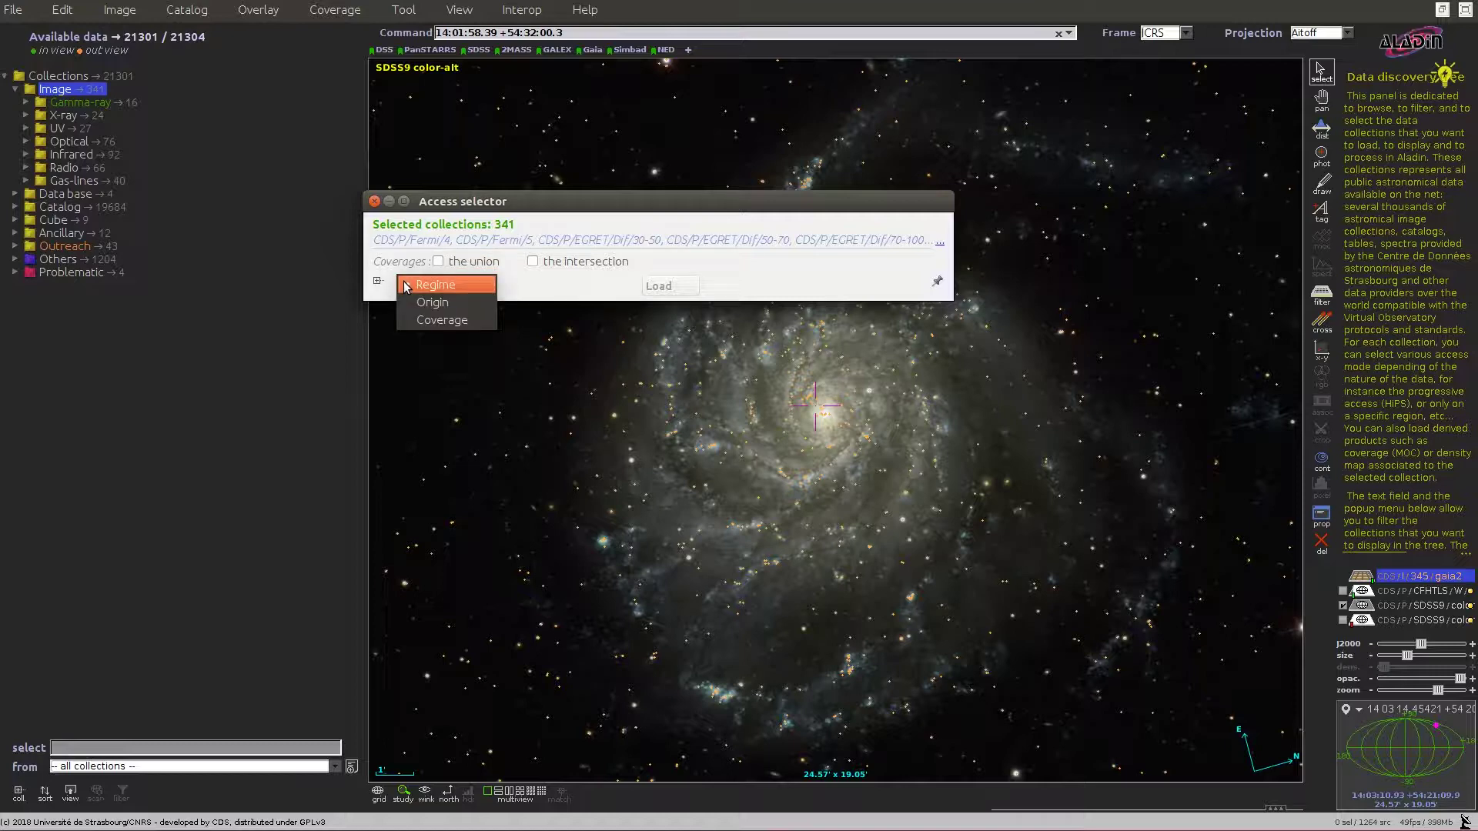
{"action": "left_click", "coordinate": [477, 320]}
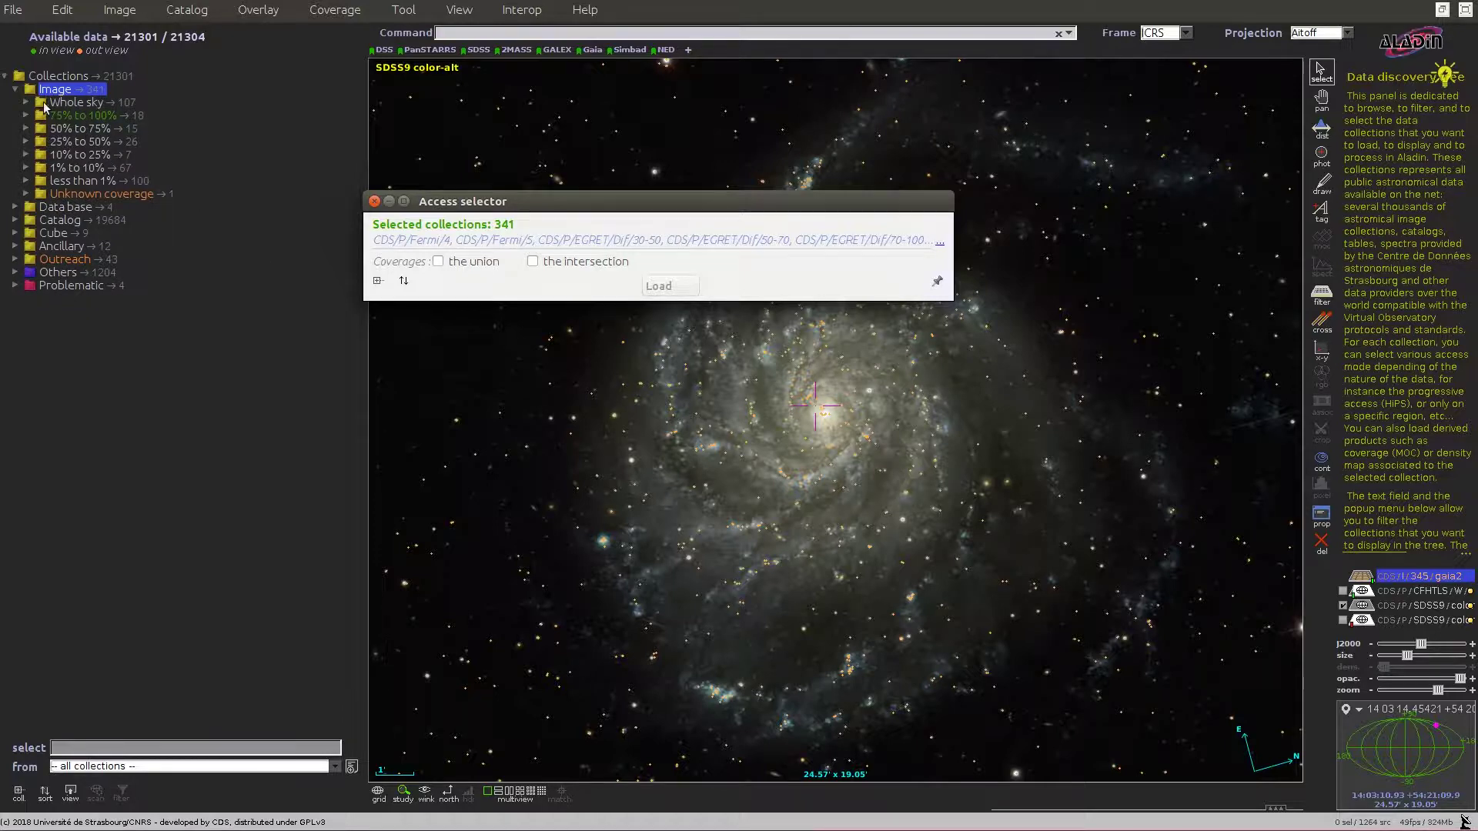
{"action": "left_click", "coordinate": [27, 103]}
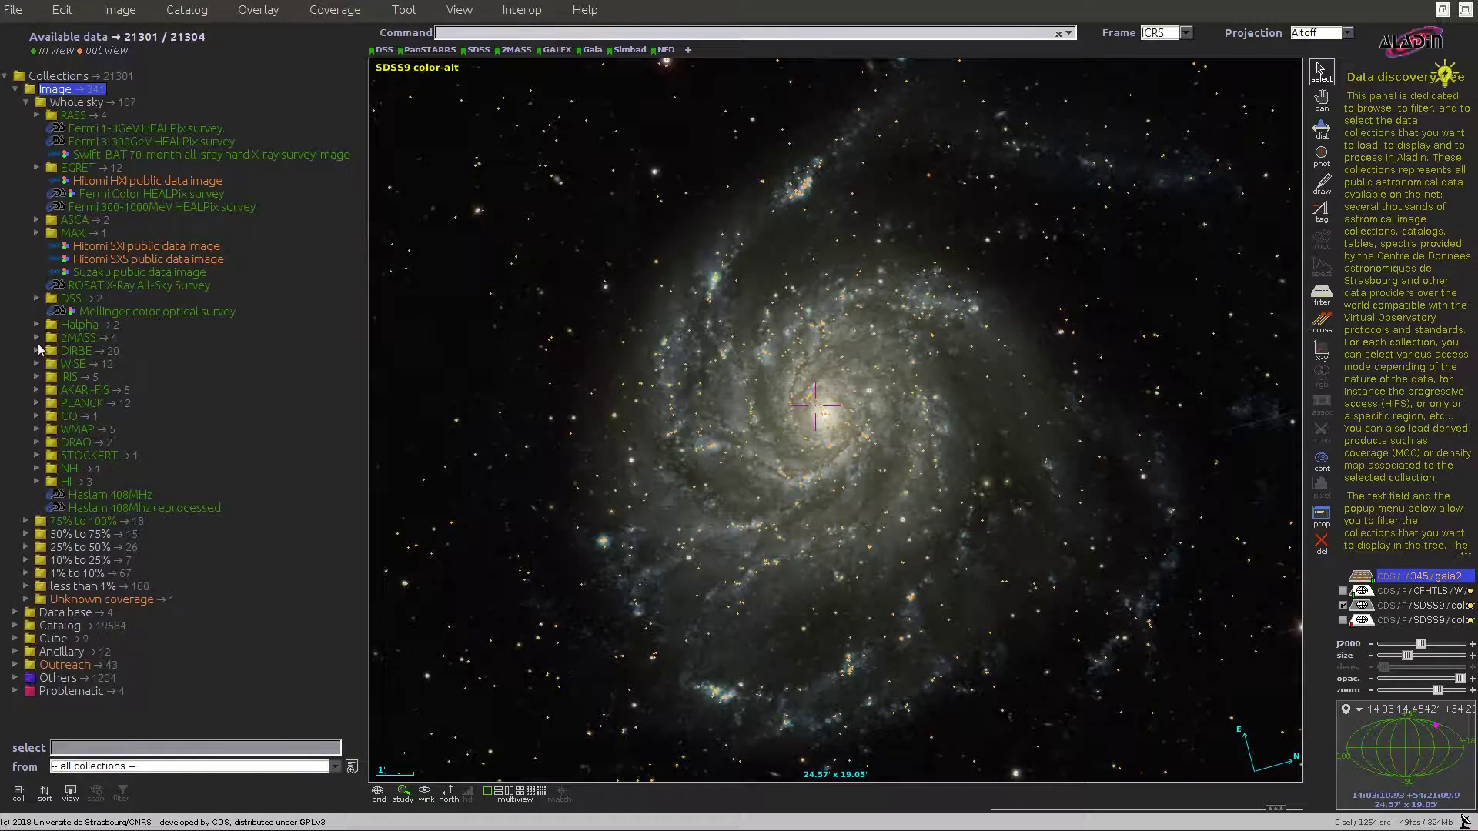
Expand the IRIS folder to show IRAS-IRIS bands 1–4 and the color survey.
{"action": "left_click", "coordinate": [37, 377]}
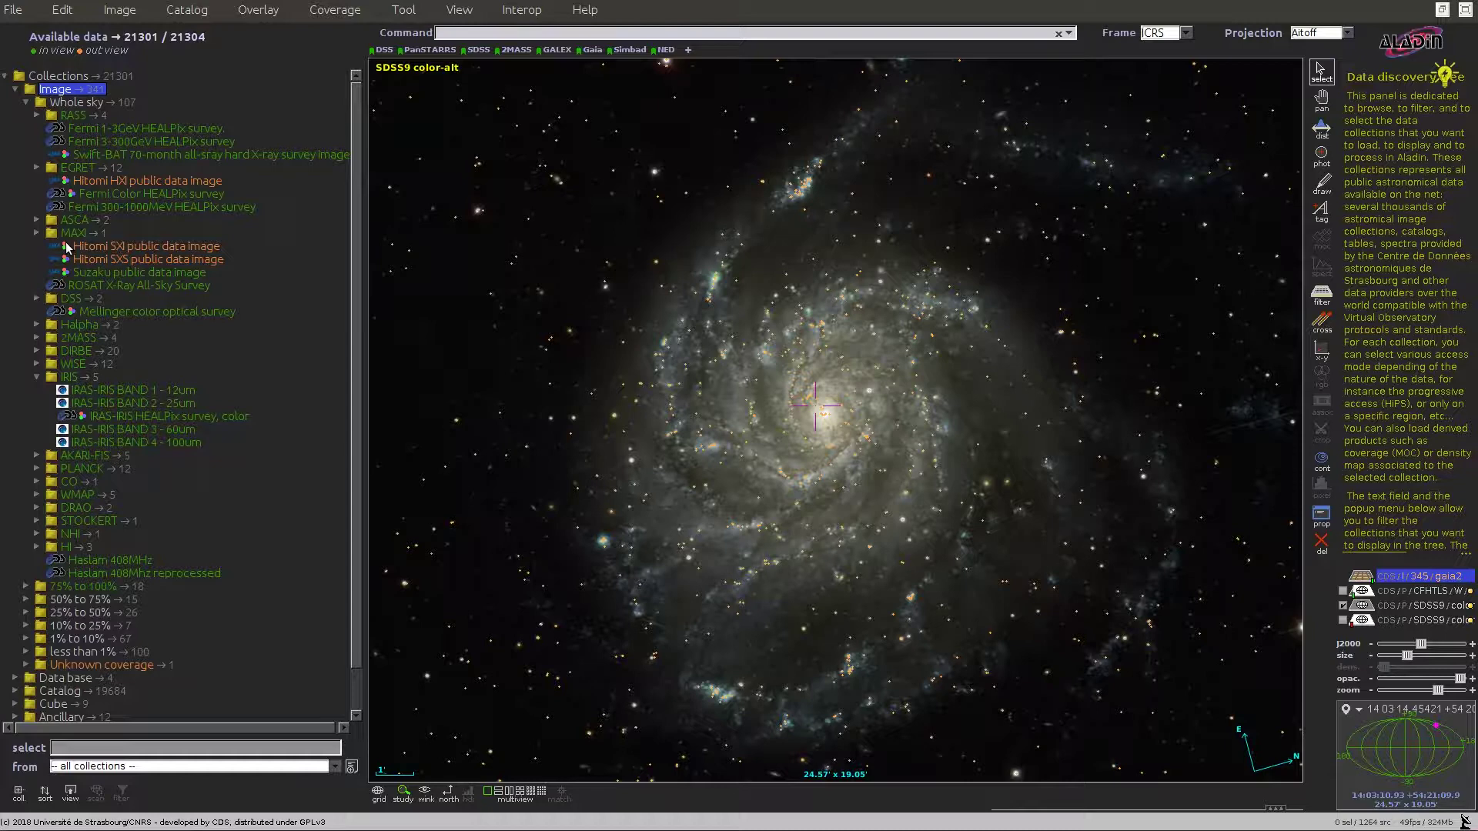
Sort Catalog > VizieR by Date and expand the 2018 Gaia DR2 folder.
{"action": "scroll", "coordinate": [92, 400], "scroll_direction": "down", "scroll_amount": 1}
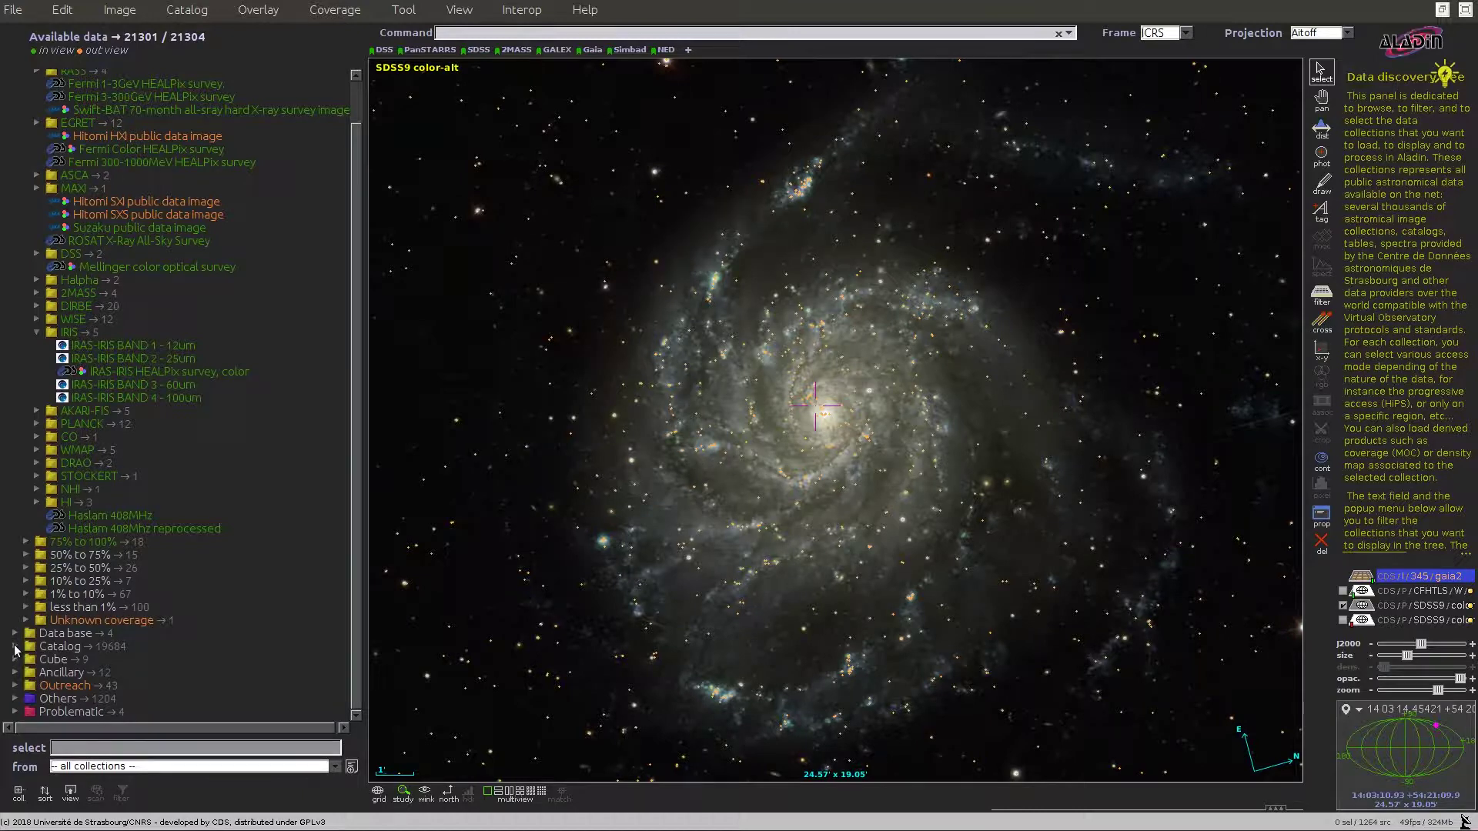
{"action": "left_click", "coordinate": [15, 646]}
{"action": "left_click", "coordinate": [26, 660]}
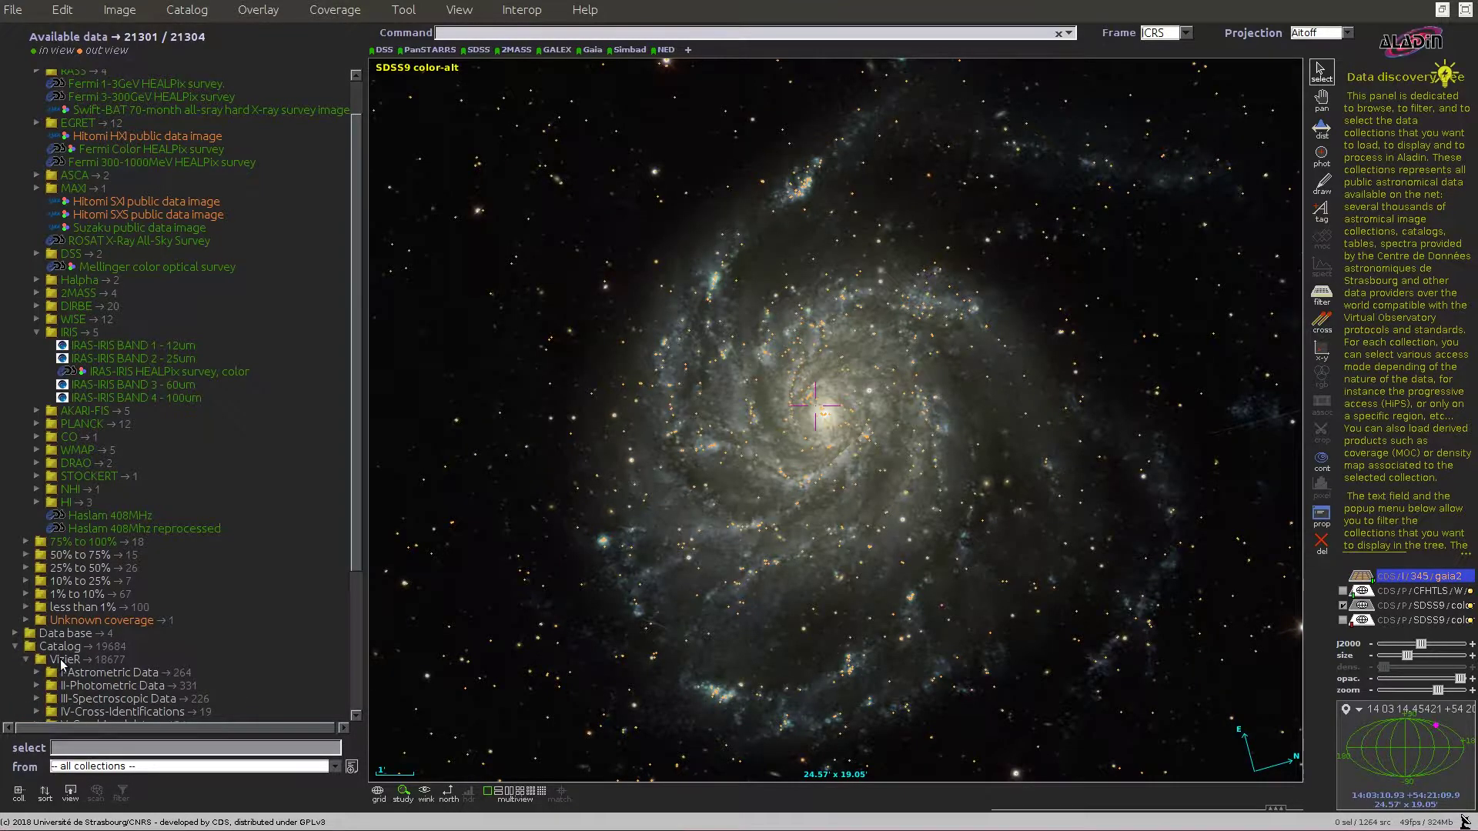
{"action": "left_click", "coordinate": [64, 660]}
{"action": "left_click", "coordinate": [431, 262]}
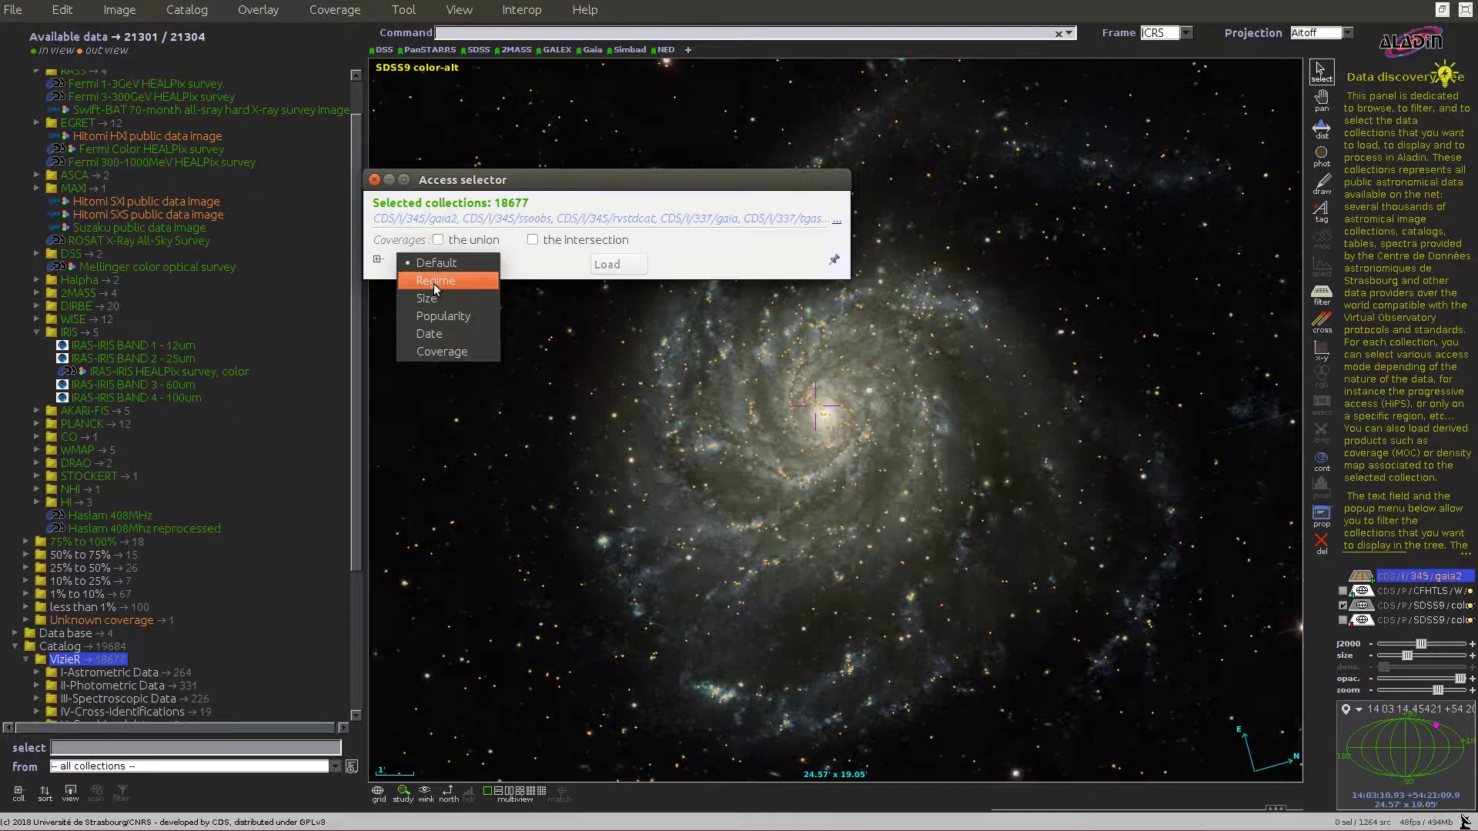
{"action": "left_click", "coordinate": [445, 332]}
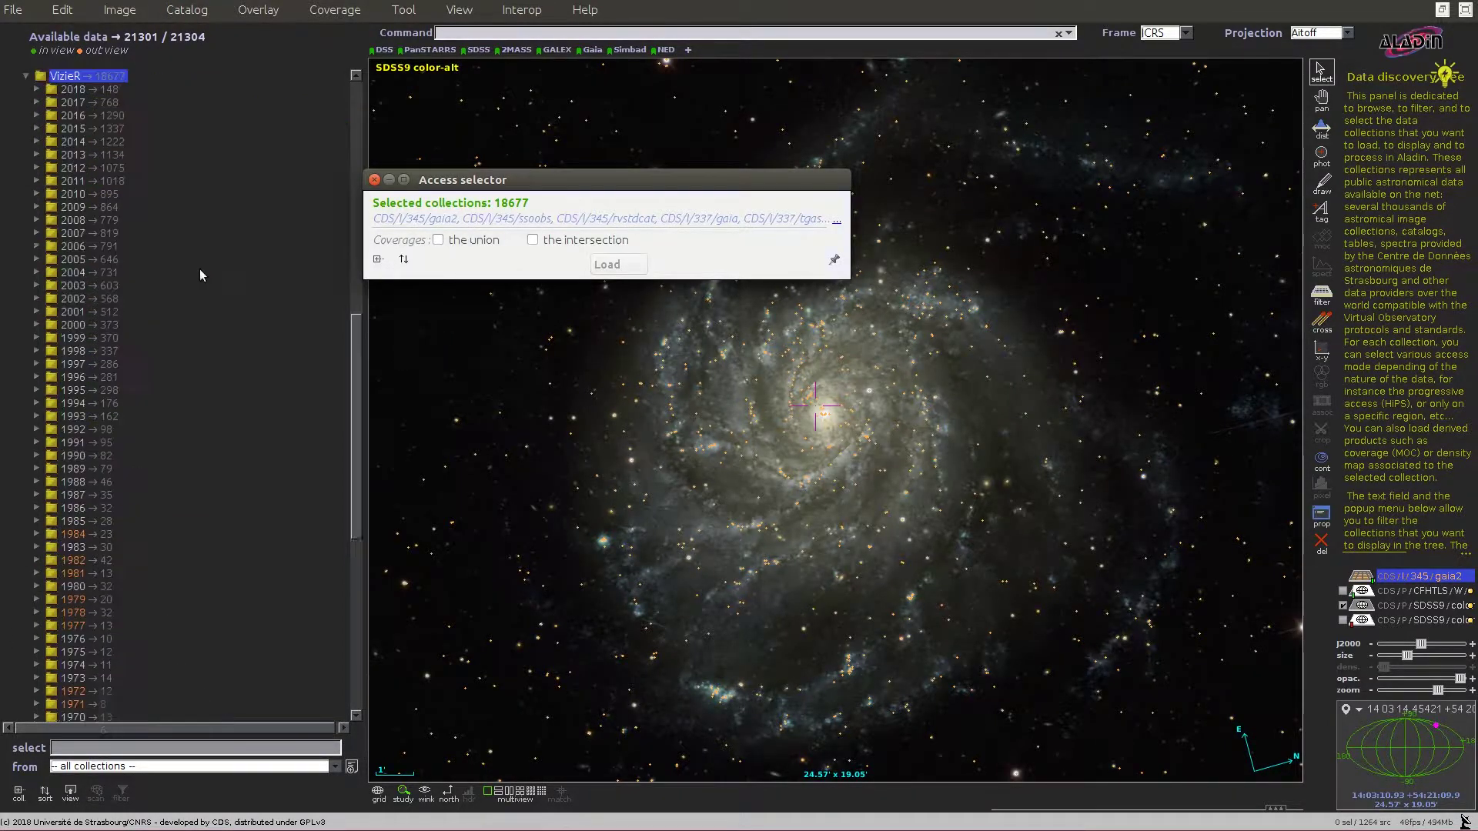
{"action": "left_click", "coordinate": [37, 90]}
{"action": "left_click", "coordinate": [48, 103]}
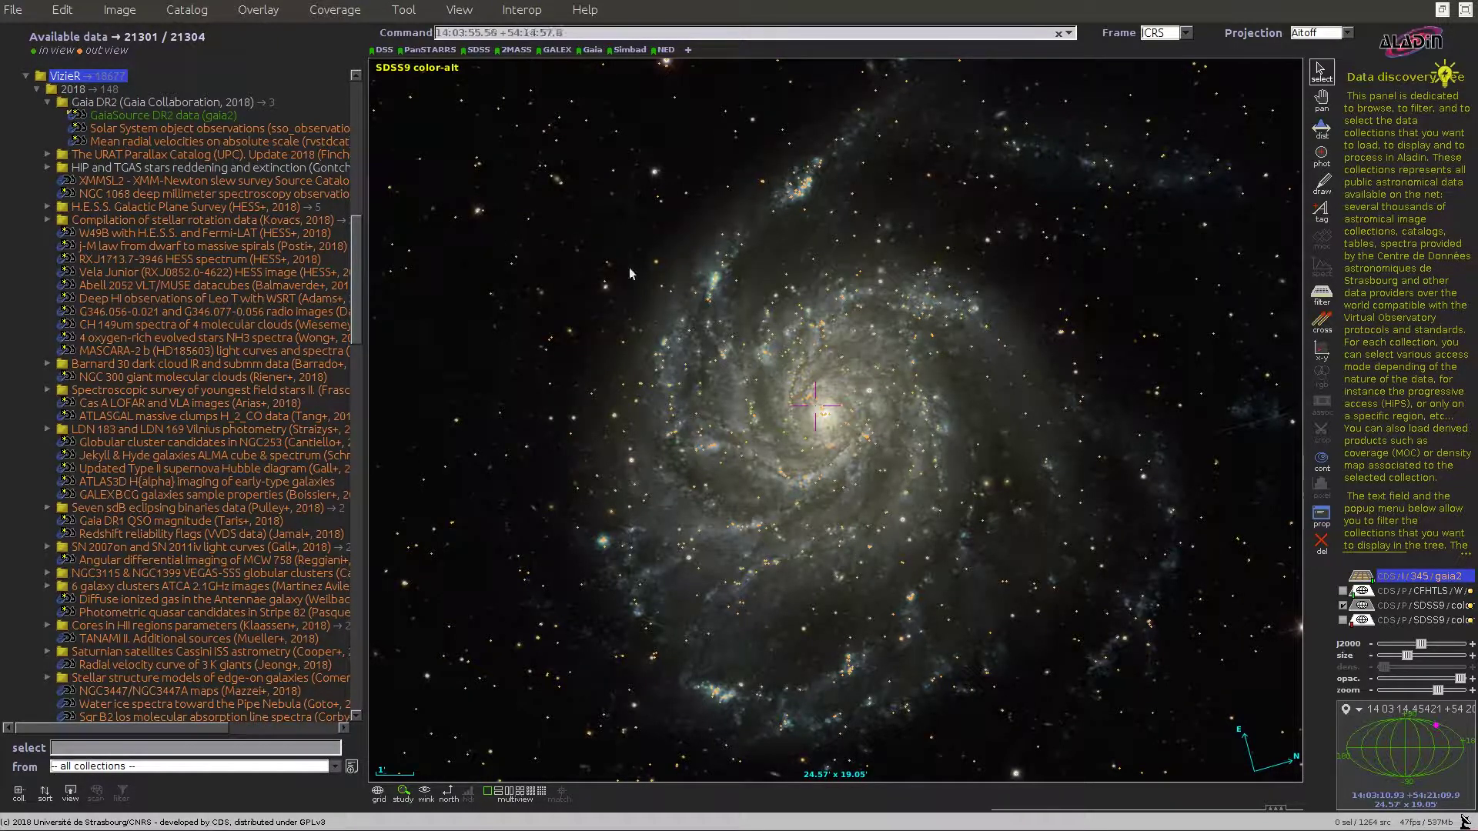
{"action": "mouse_move", "coordinate": [1385, 584]}
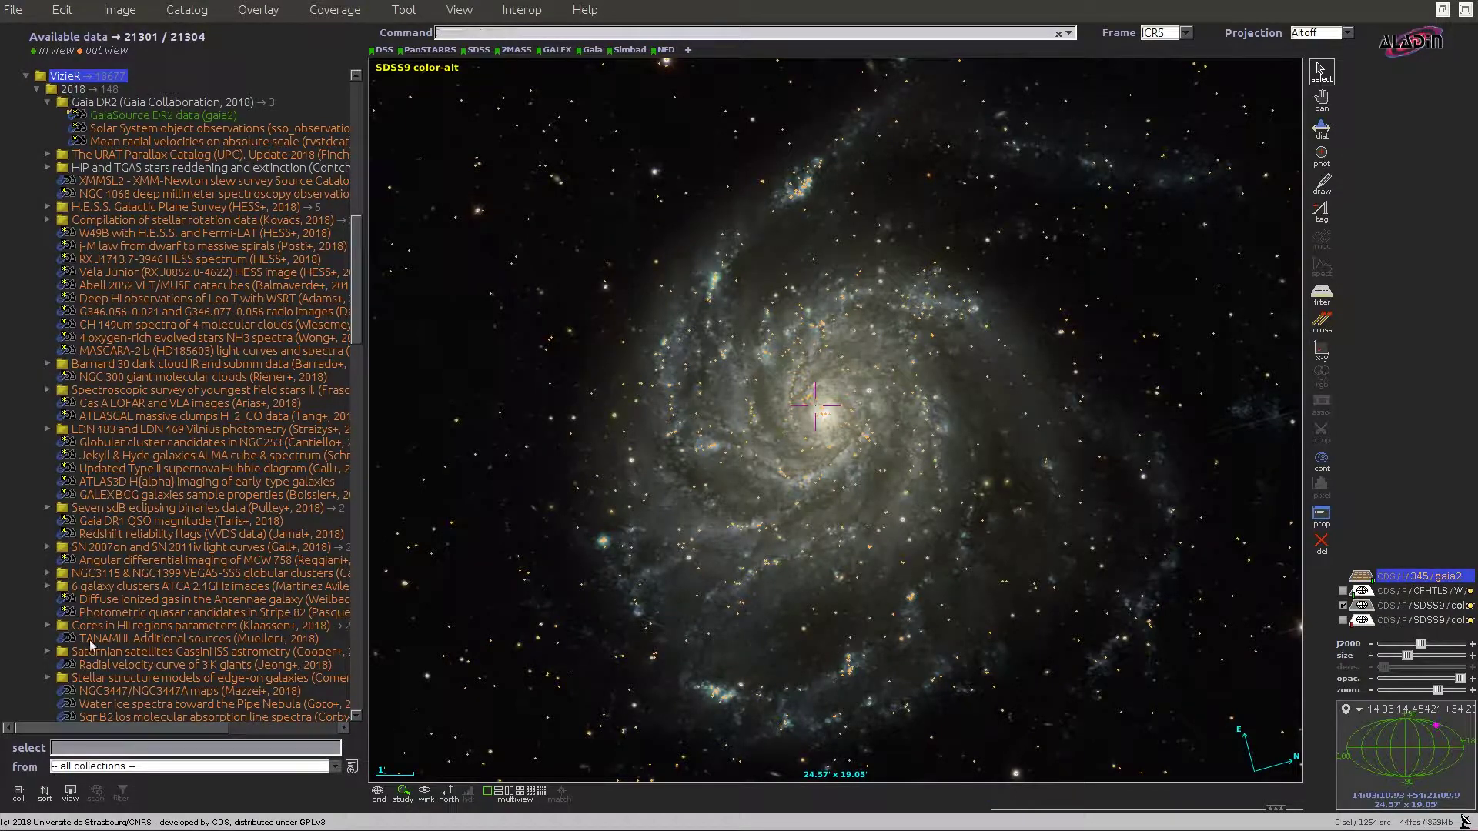
Filter the tree to the Catalog category with Proper motion content.
{"action": "left_click", "coordinate": [322, 767]}
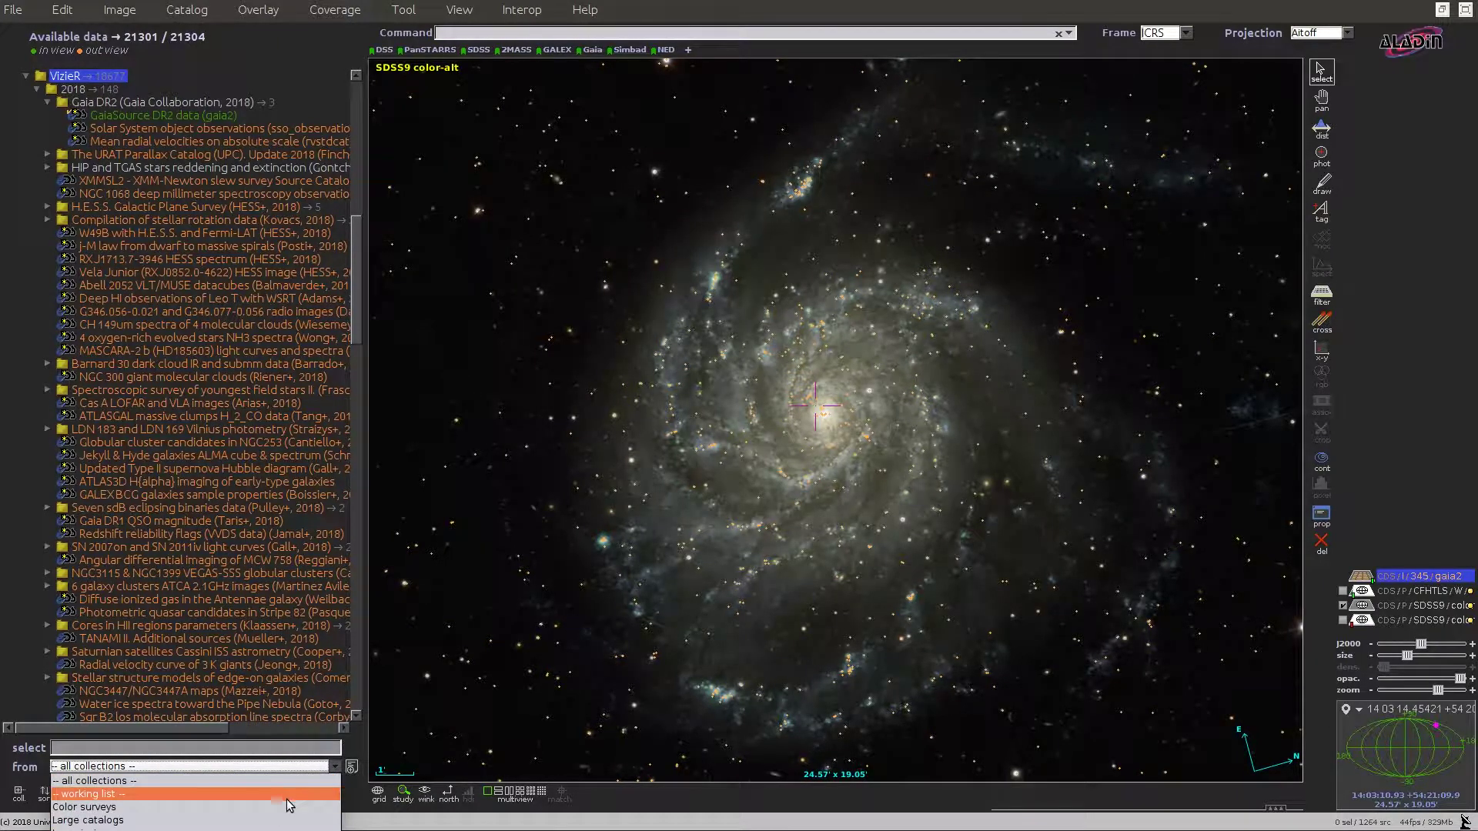
{"action": "left_click", "coordinate": [327, 781]}
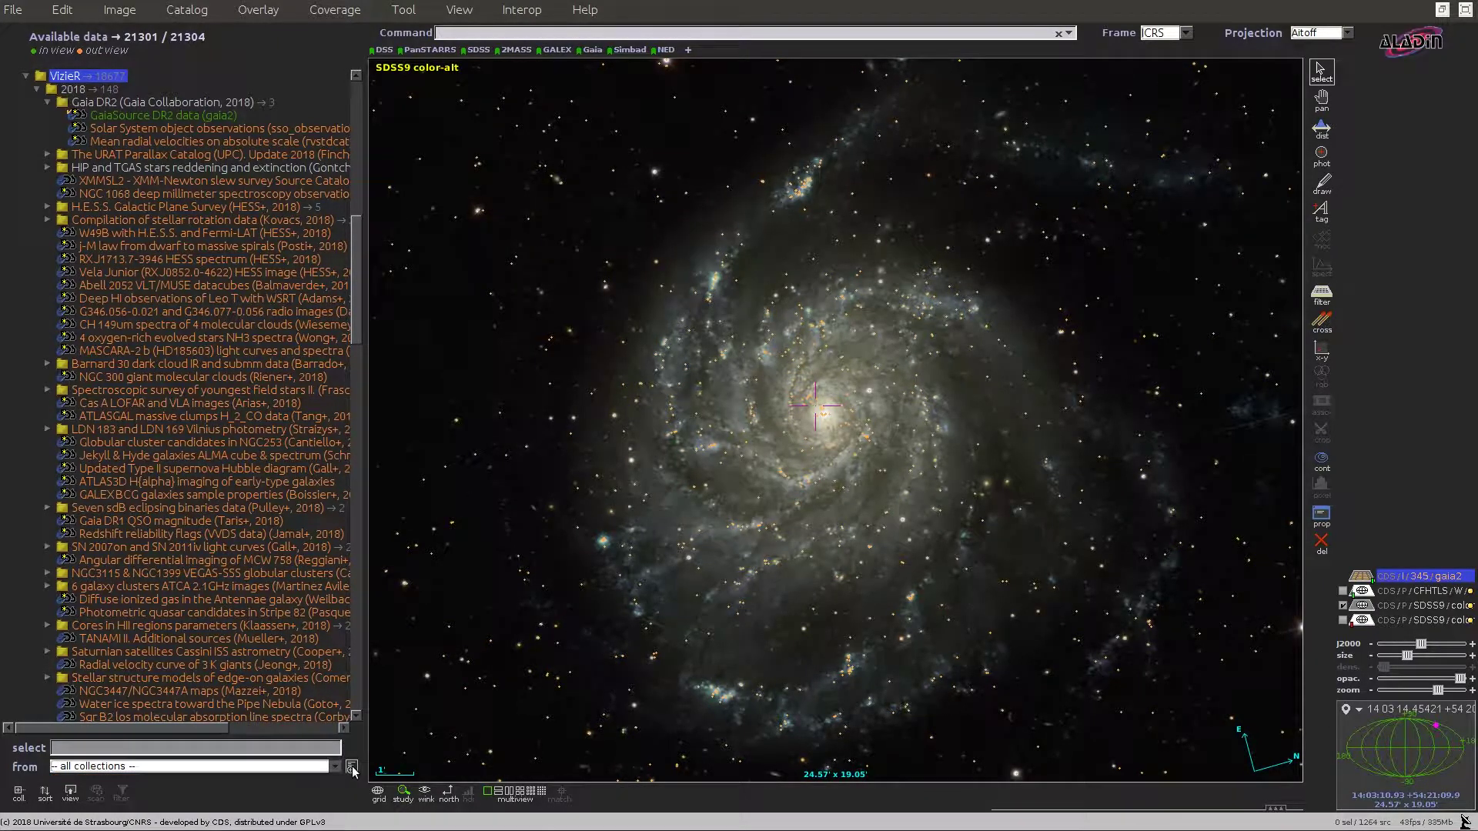
{"action": "left_click", "coordinate": [352, 768]}
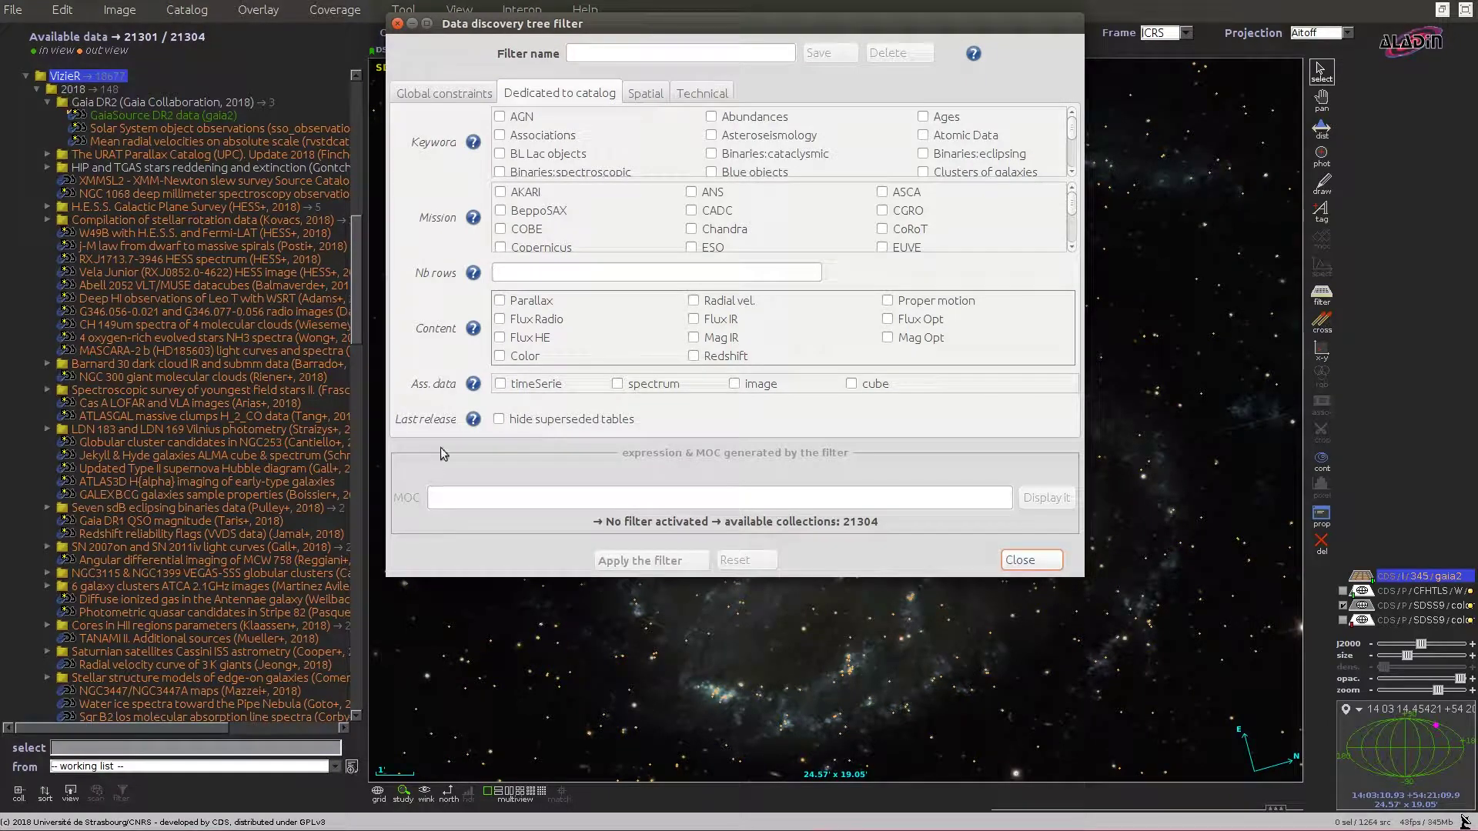
{"action": "left_click", "coordinate": [448, 95]}
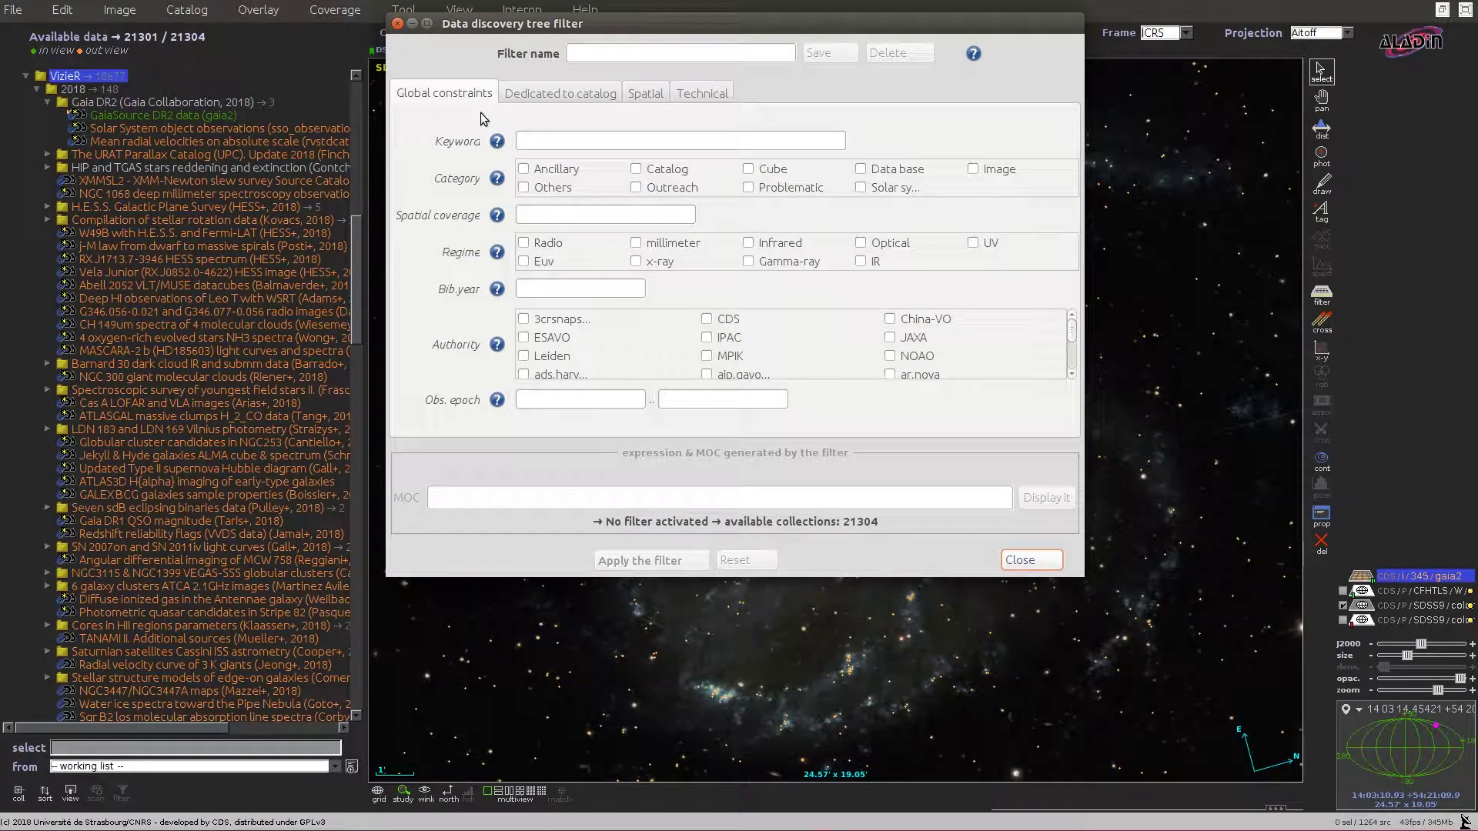
{"action": "left_click", "coordinate": [636, 170]}
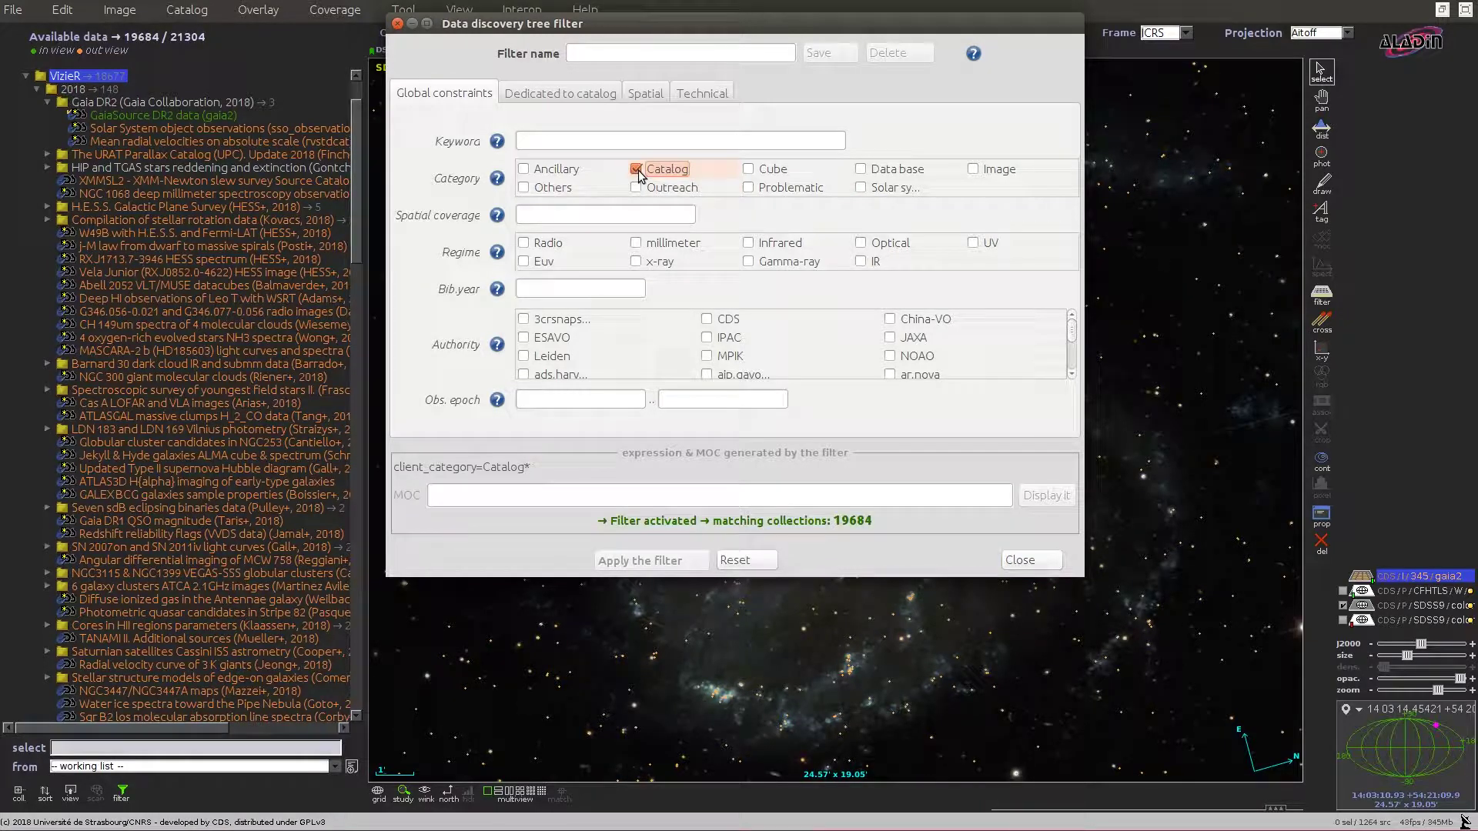
{"action": "left_click", "coordinate": [557, 97]}
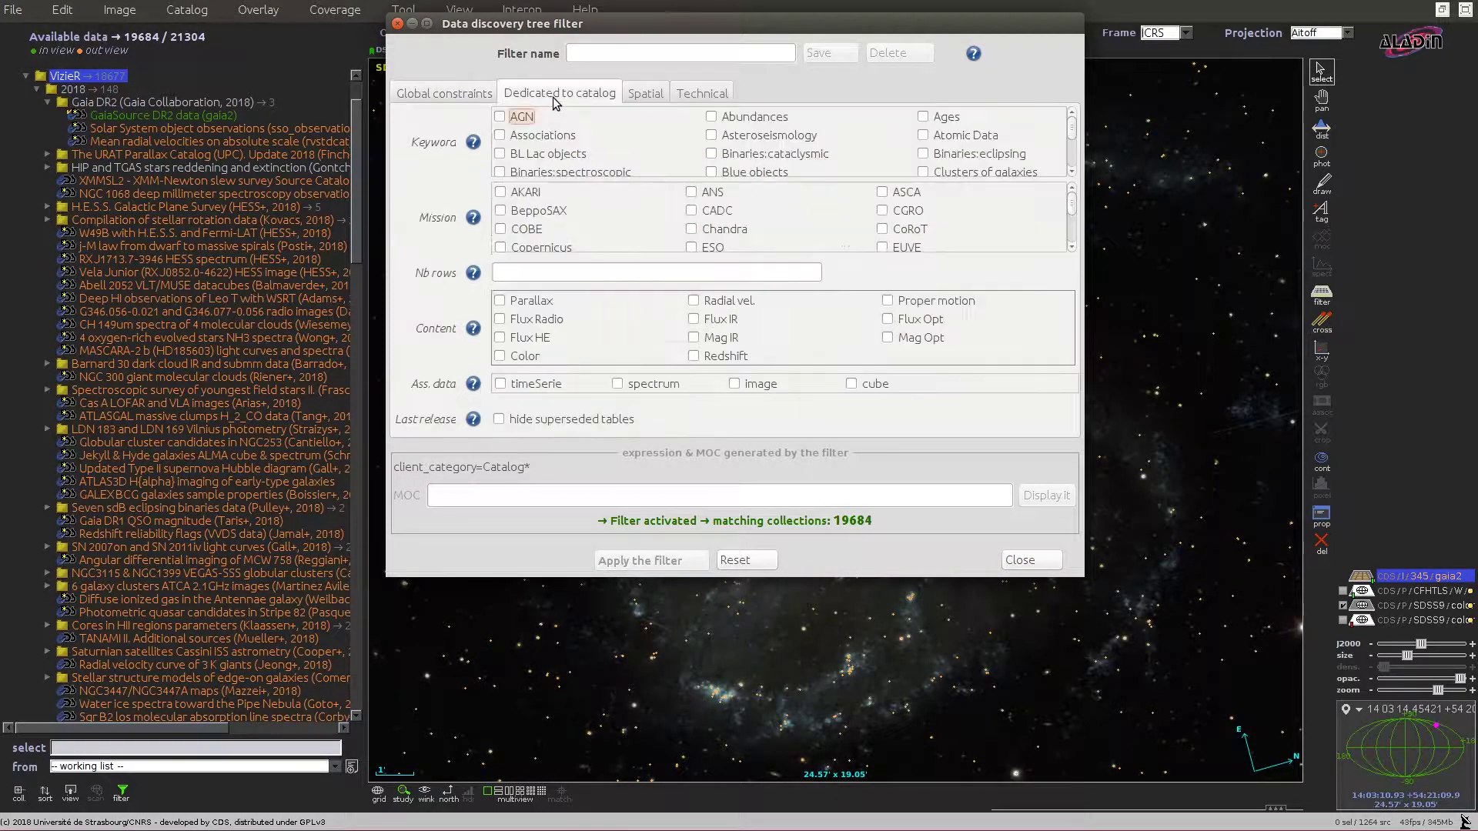
{"action": "left_click", "coordinate": [890, 301]}
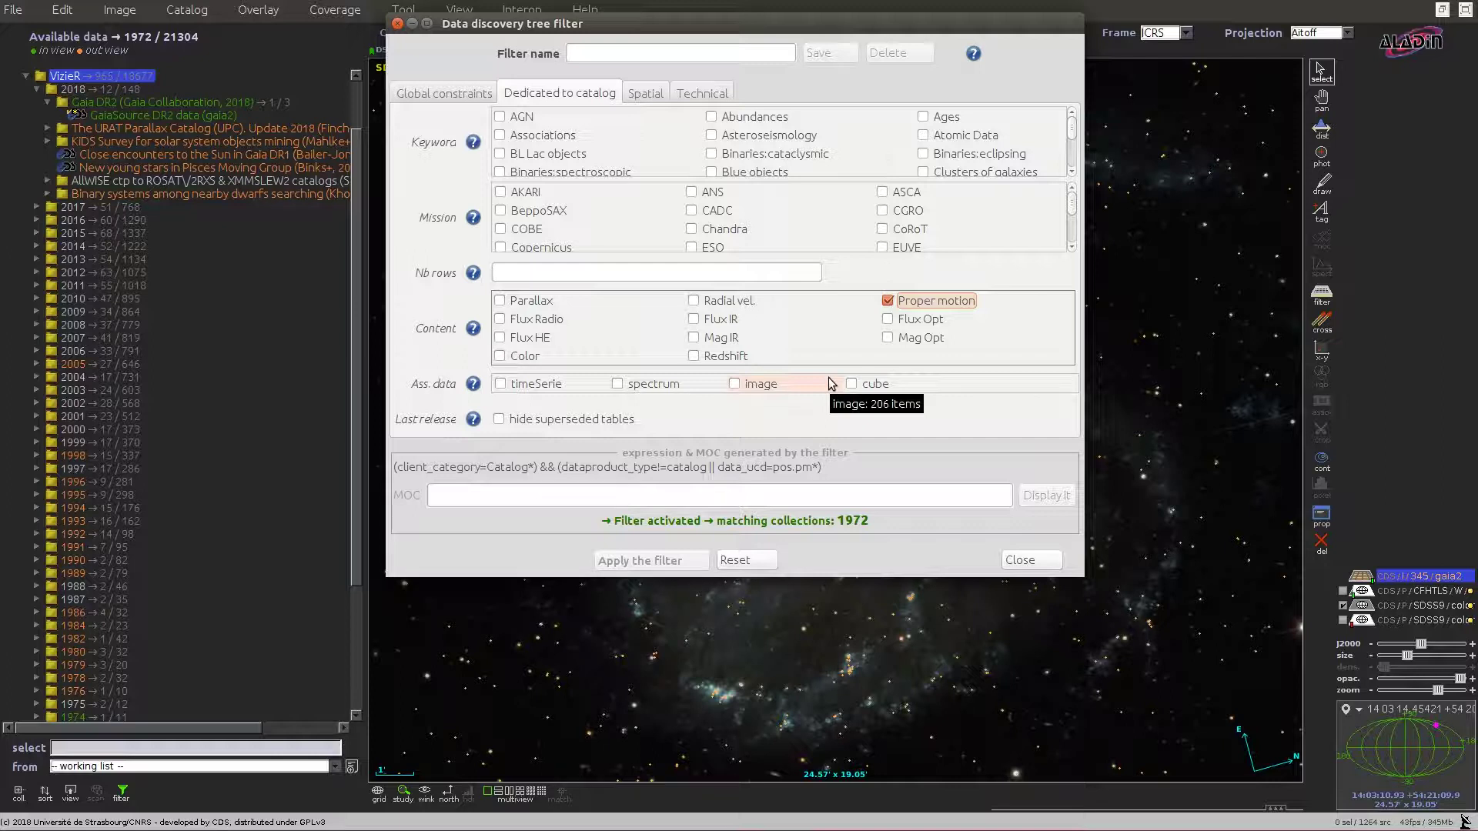
Save the tree filter under the name 'Proper motion'.
{"action": "left_click", "coordinate": [597, 55]}
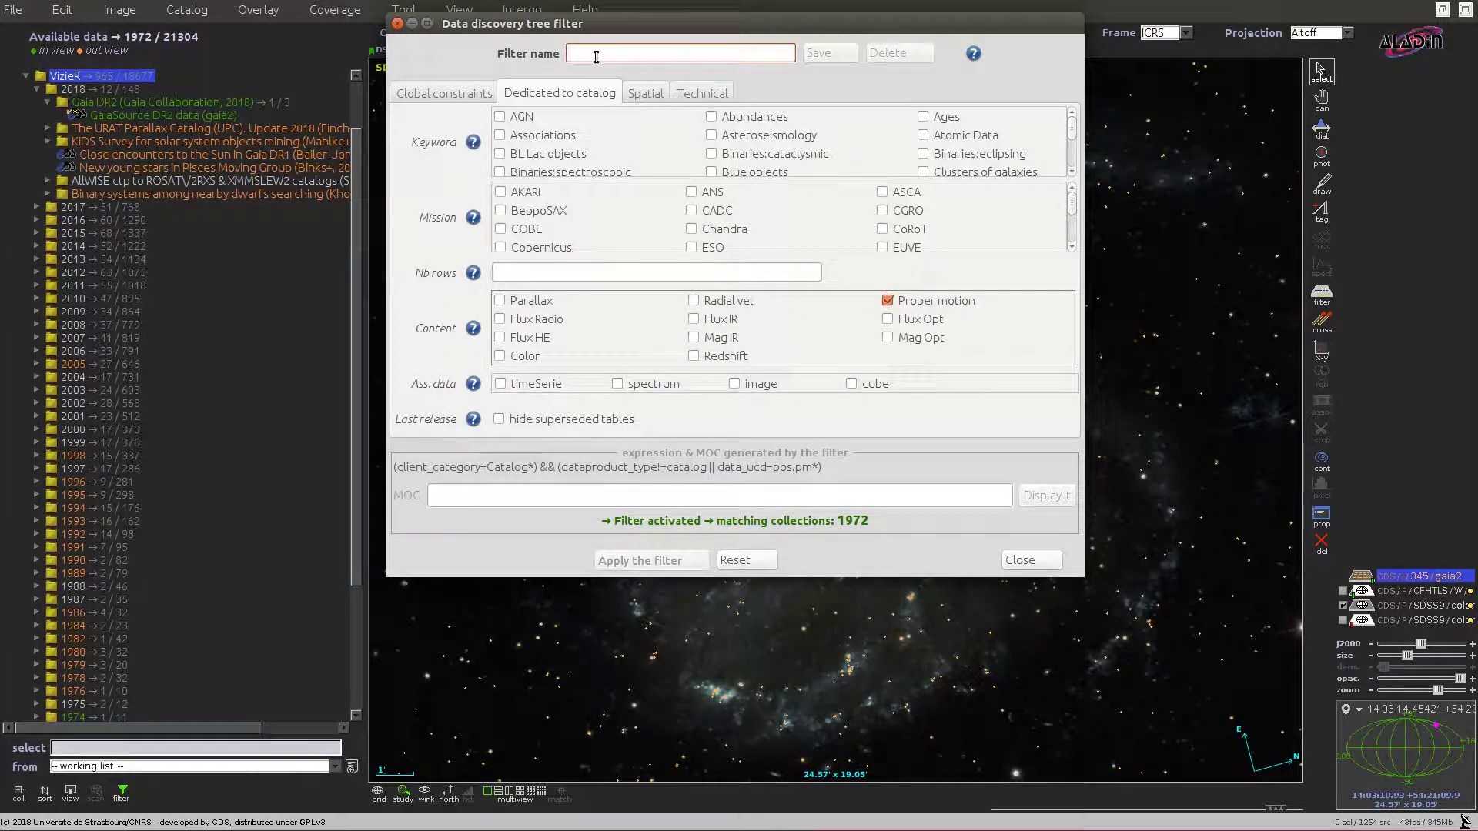
{"action": "type", "text": "Proper motion"}
{"action": "left_click", "coordinate": [818, 54]}
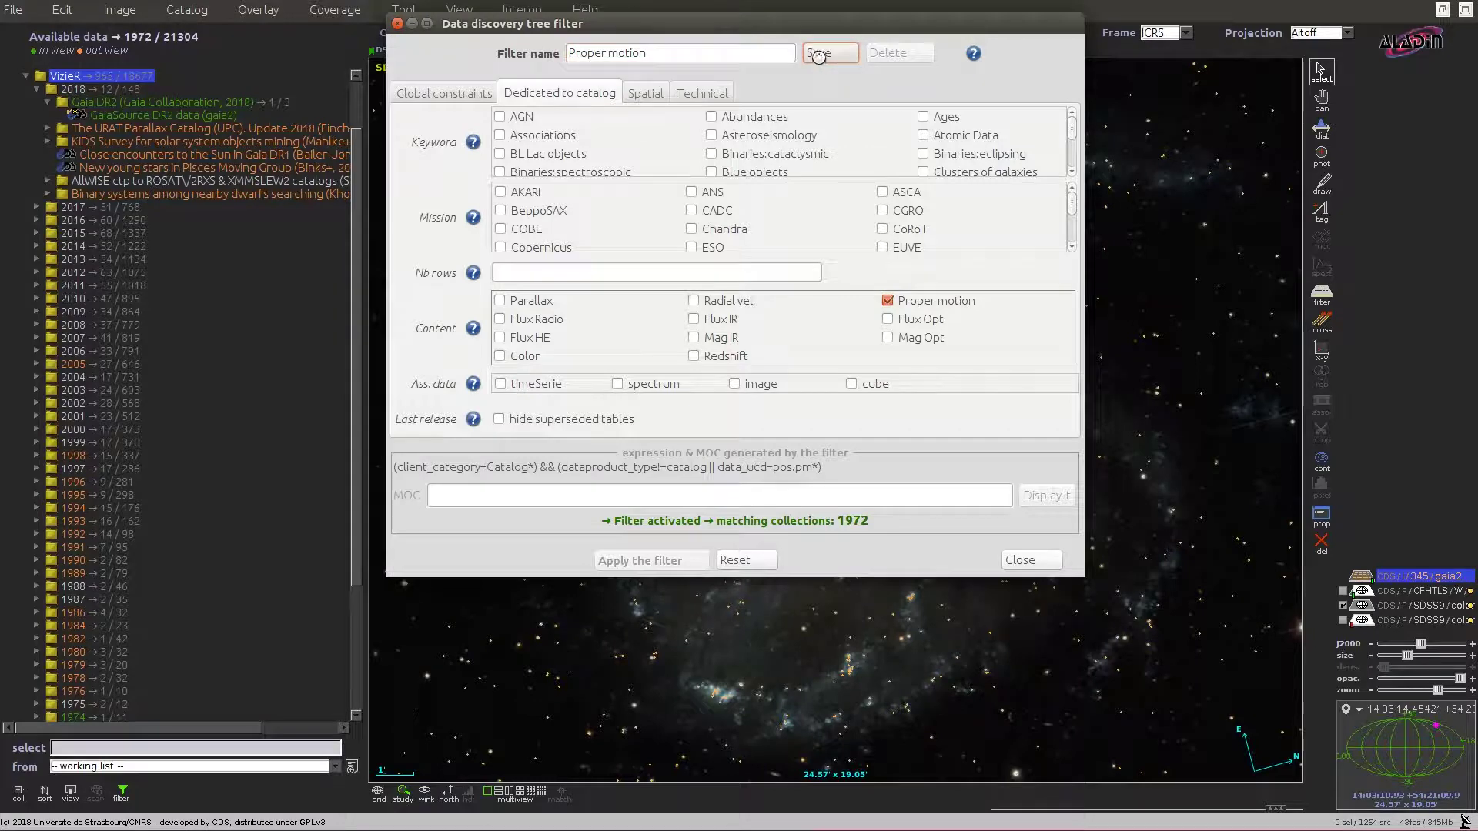
{"action": "left_click", "coordinate": [336, 767]}
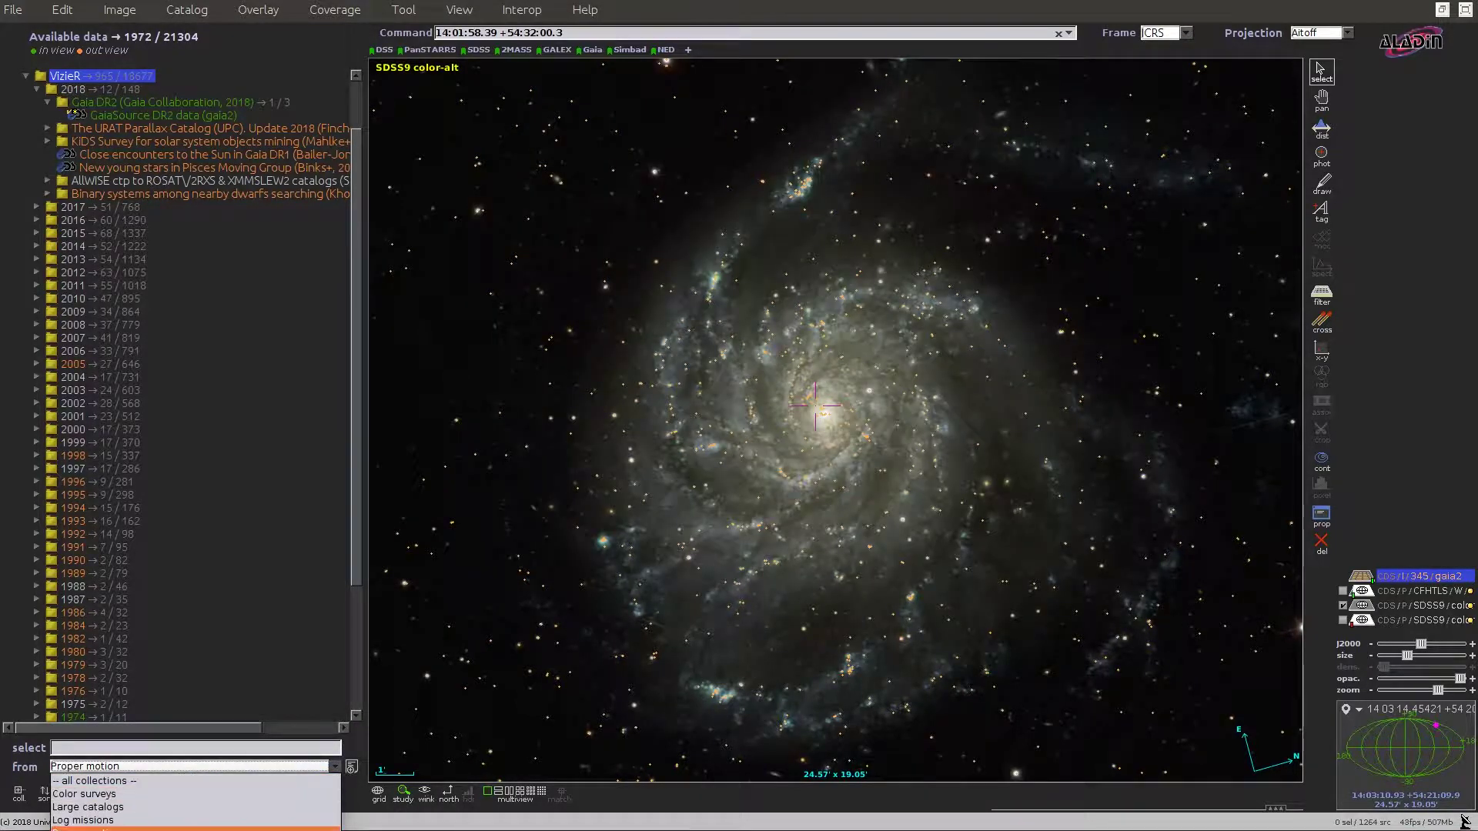
Set the tree source to '-- all collections --'.
{"action": "left_click", "coordinate": [252, 737]}
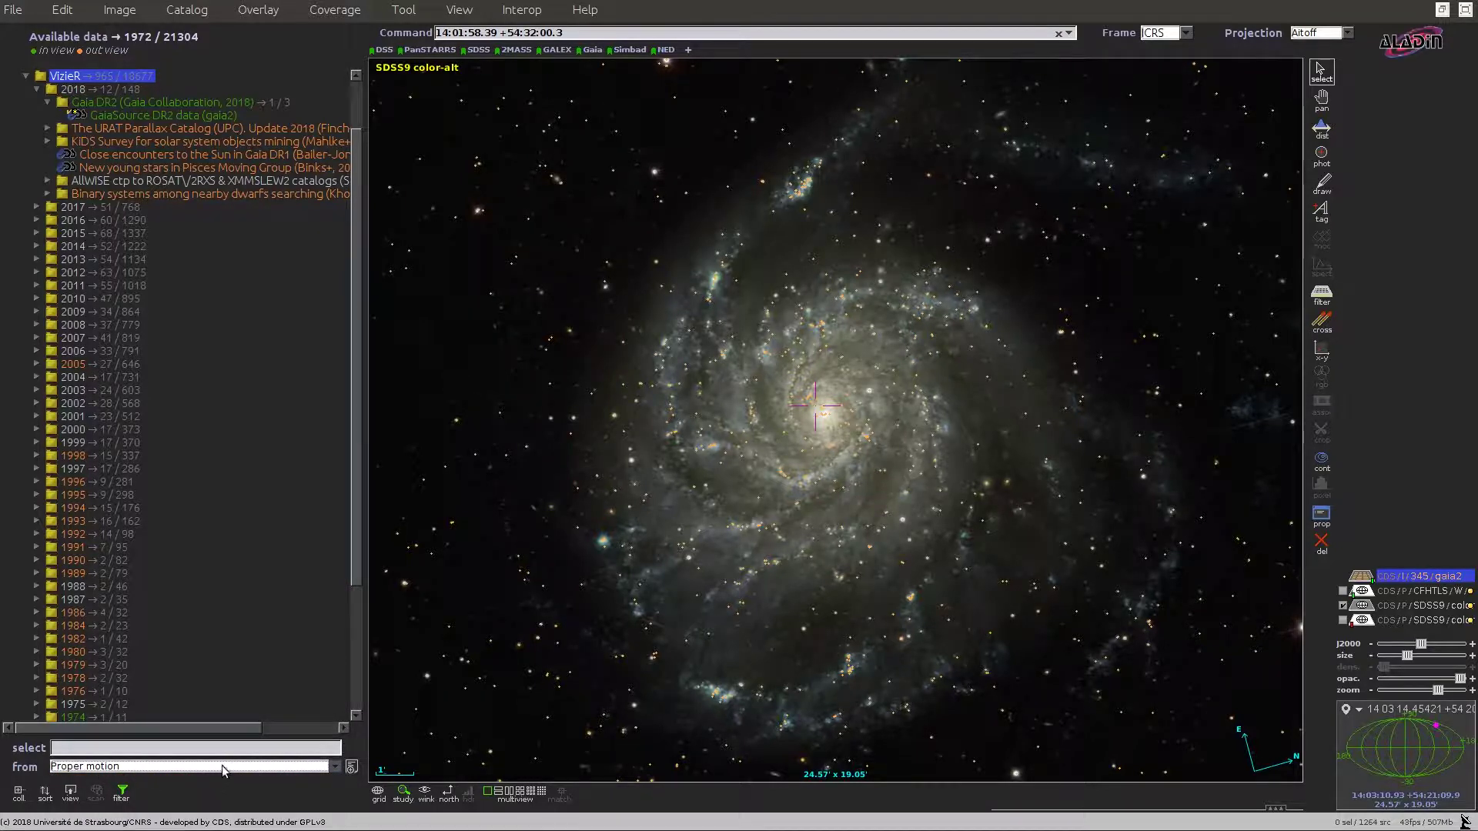
{"action": "left_click", "coordinate": [159, 767]}
{"action": "left_click", "coordinate": [155, 783]}
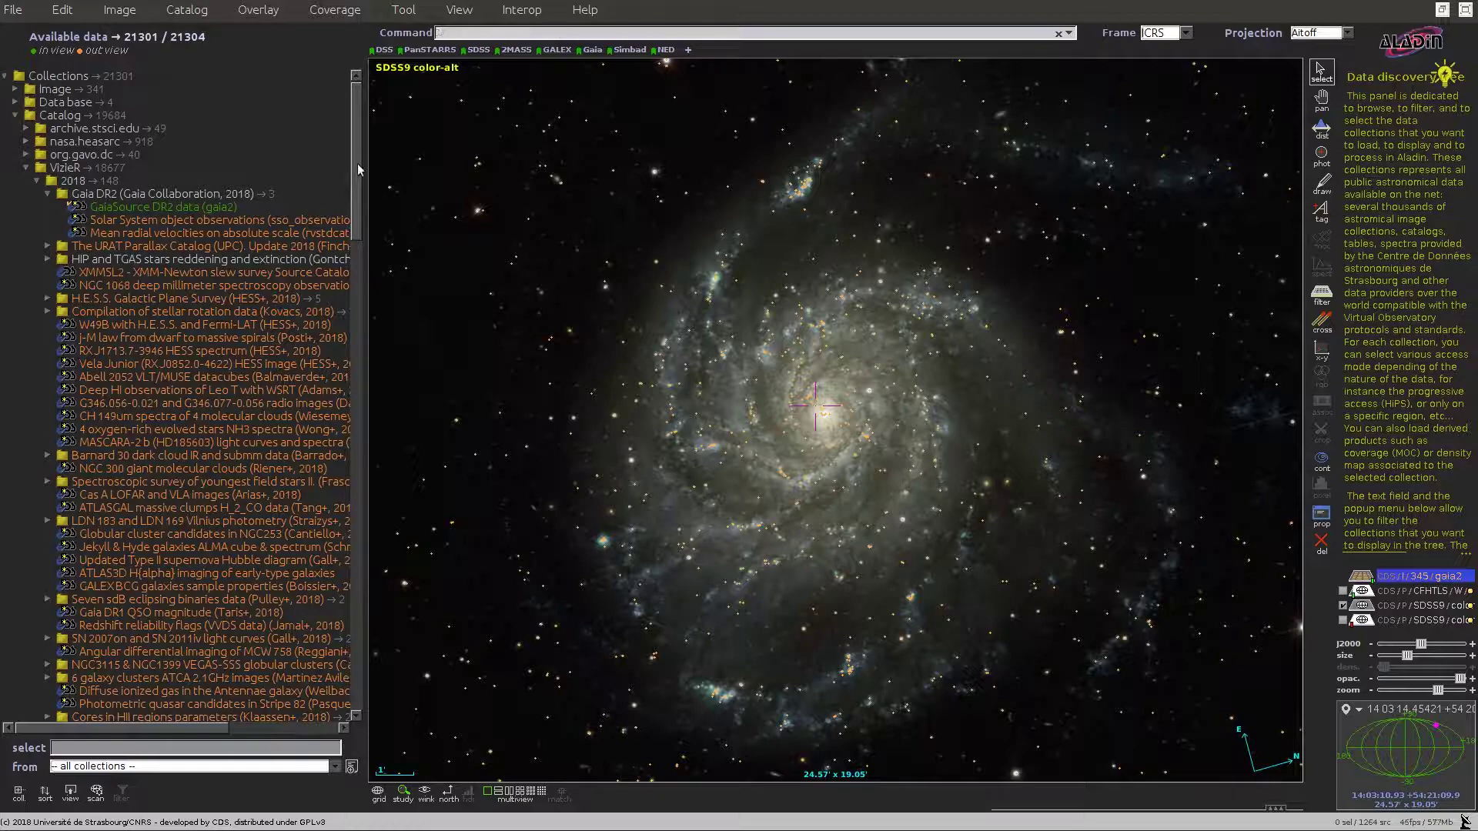
Expand Others > SIA (image) > nasa.heasarc and open its 77 collections in the Access selector.
{"action": "left_click_drag", "start_coordinate": [357, 163], "coordinate": [322, 663]}
{"action": "left_click", "coordinate": [14, 698]}
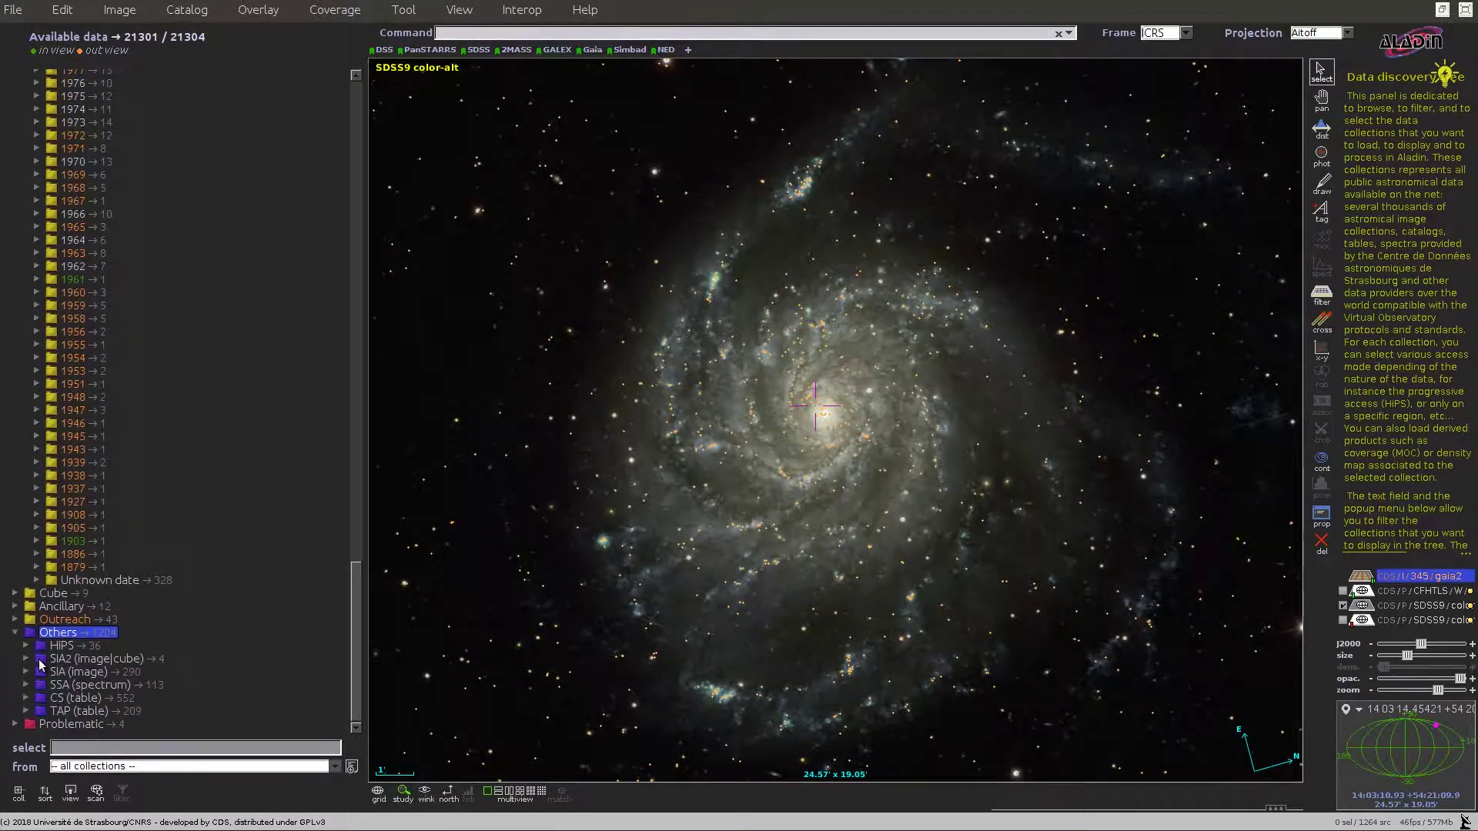
{"action": "left_click", "coordinate": [25, 666]}
{"action": "scroll", "coordinate": [54, 688], "scroll_direction": "down", "scroll_amount": 4}
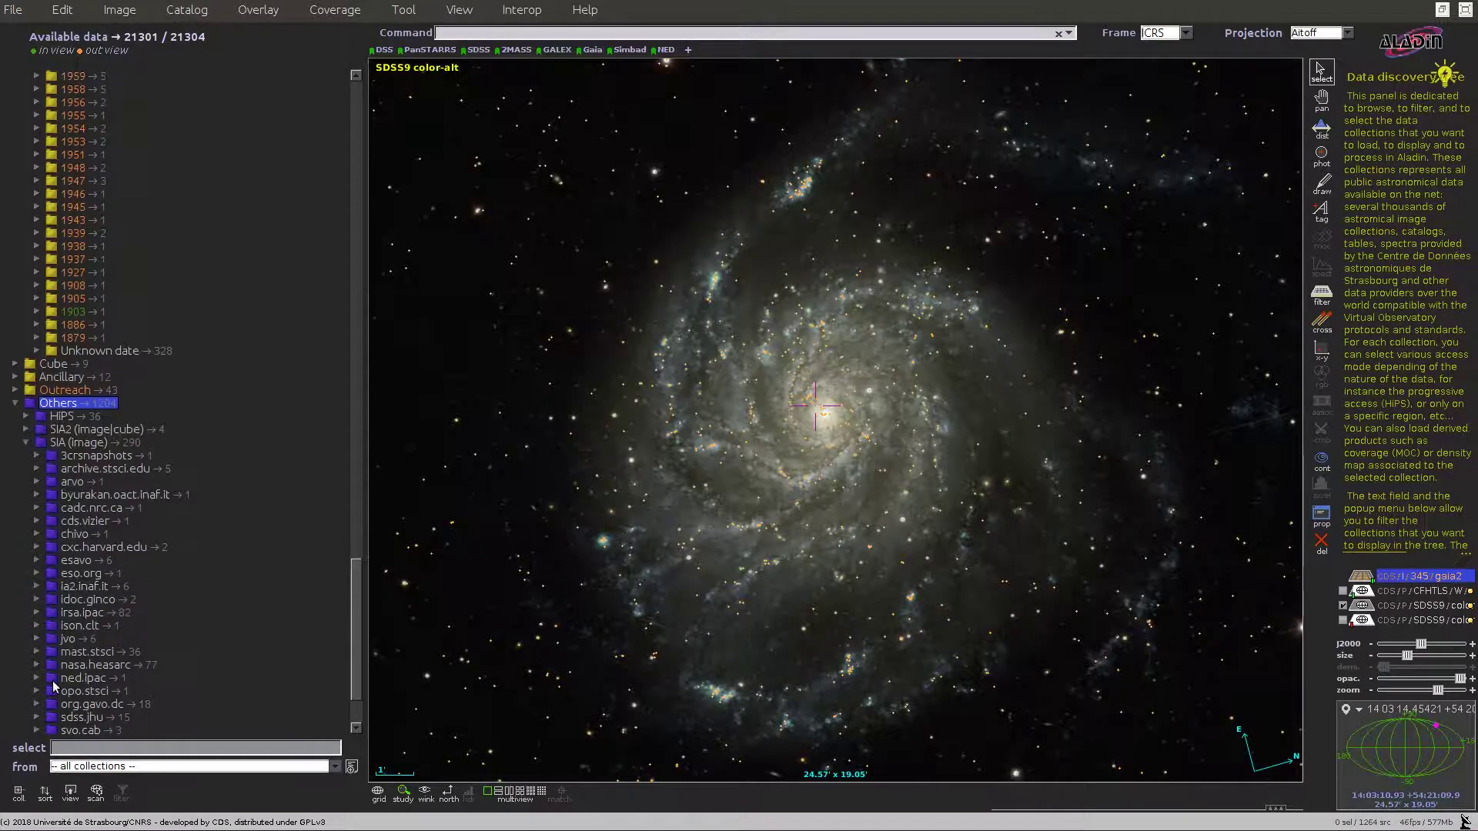
{"action": "left_click", "coordinate": [37, 665]}
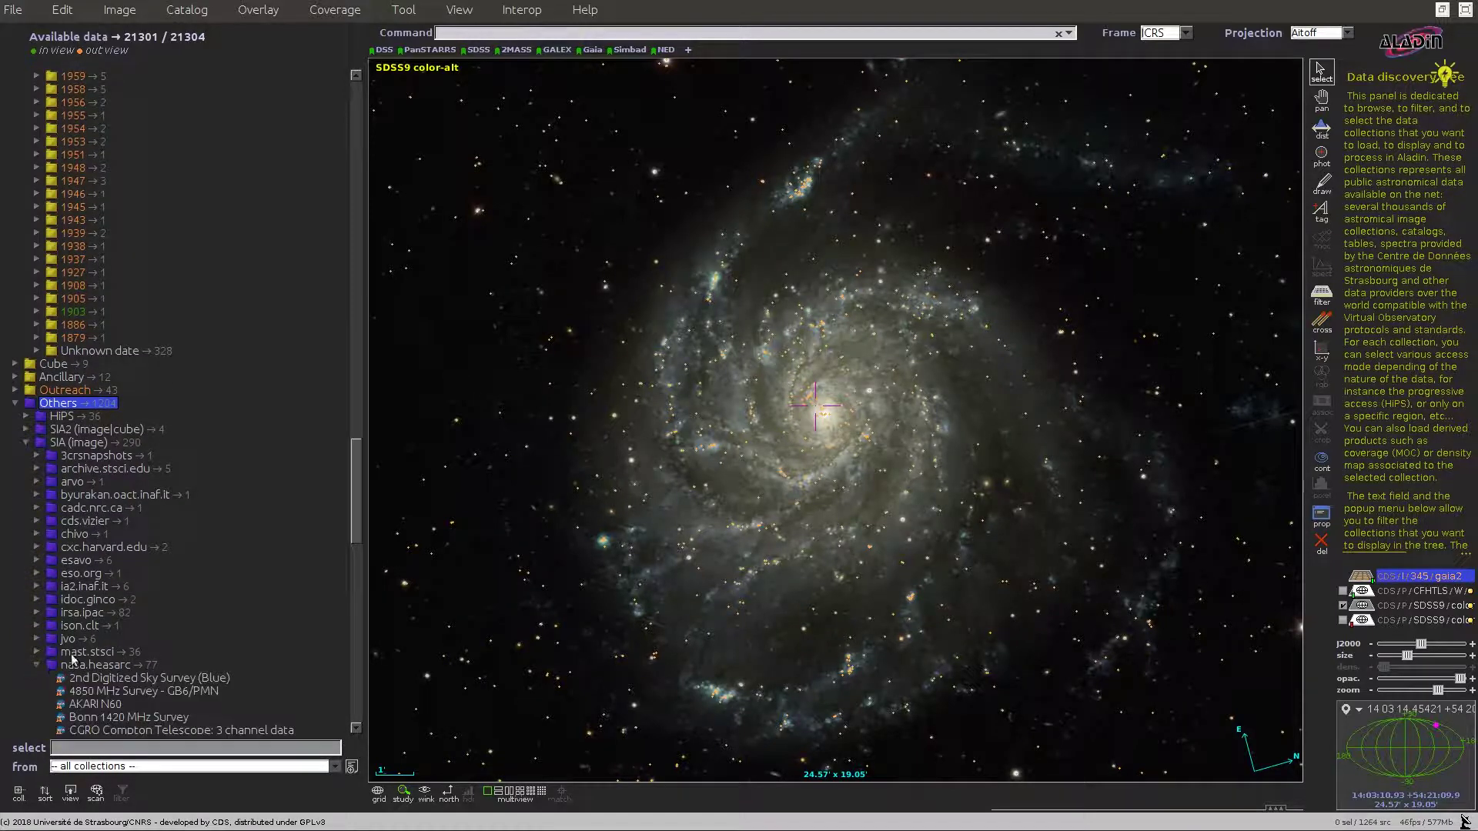
{"action": "scroll", "coordinate": [99, 627], "scroll_direction": "down", "scroll_amount": 8}
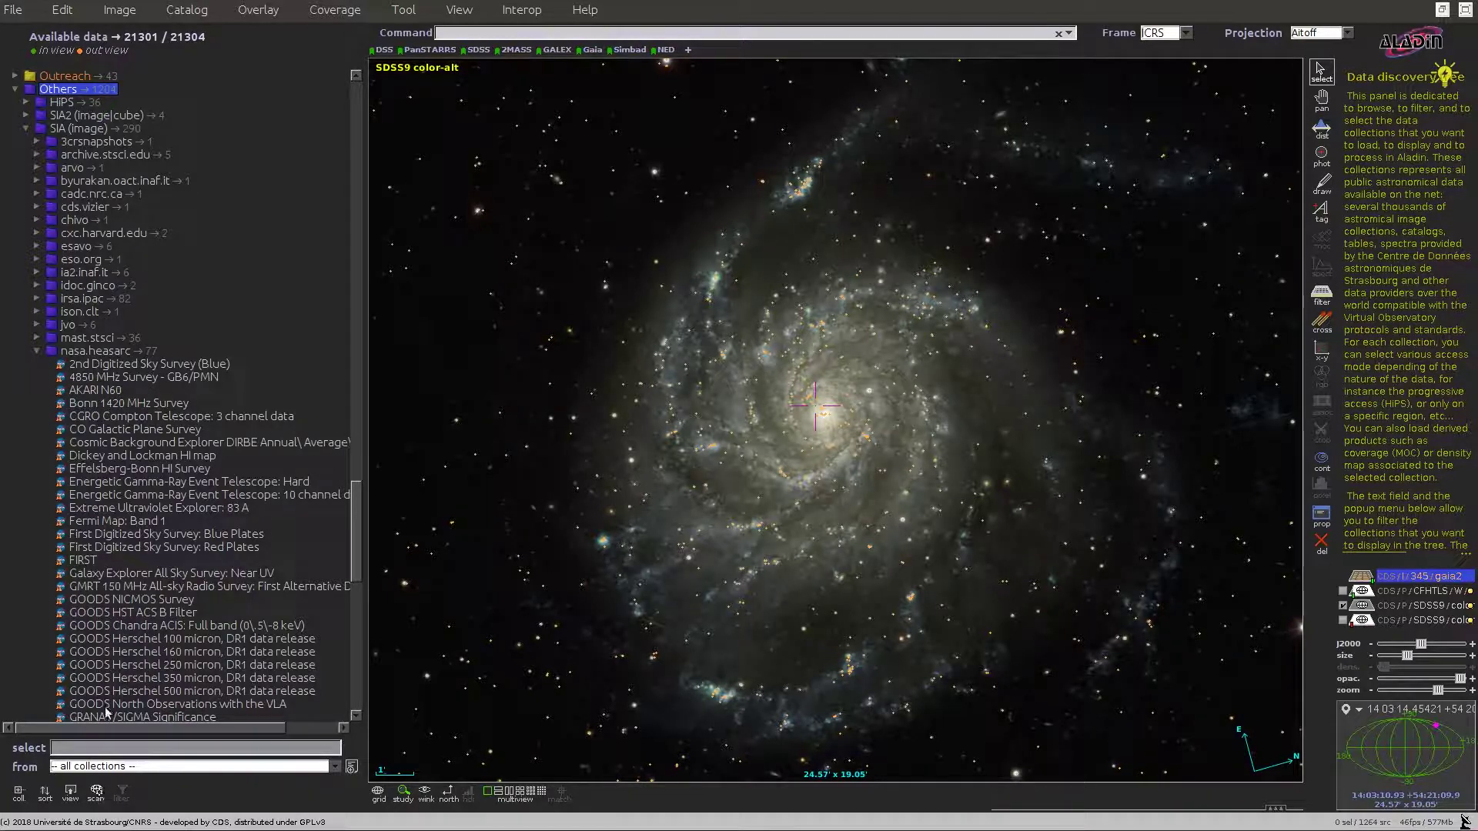
{"action": "left_click", "coordinate": [111, 353]}
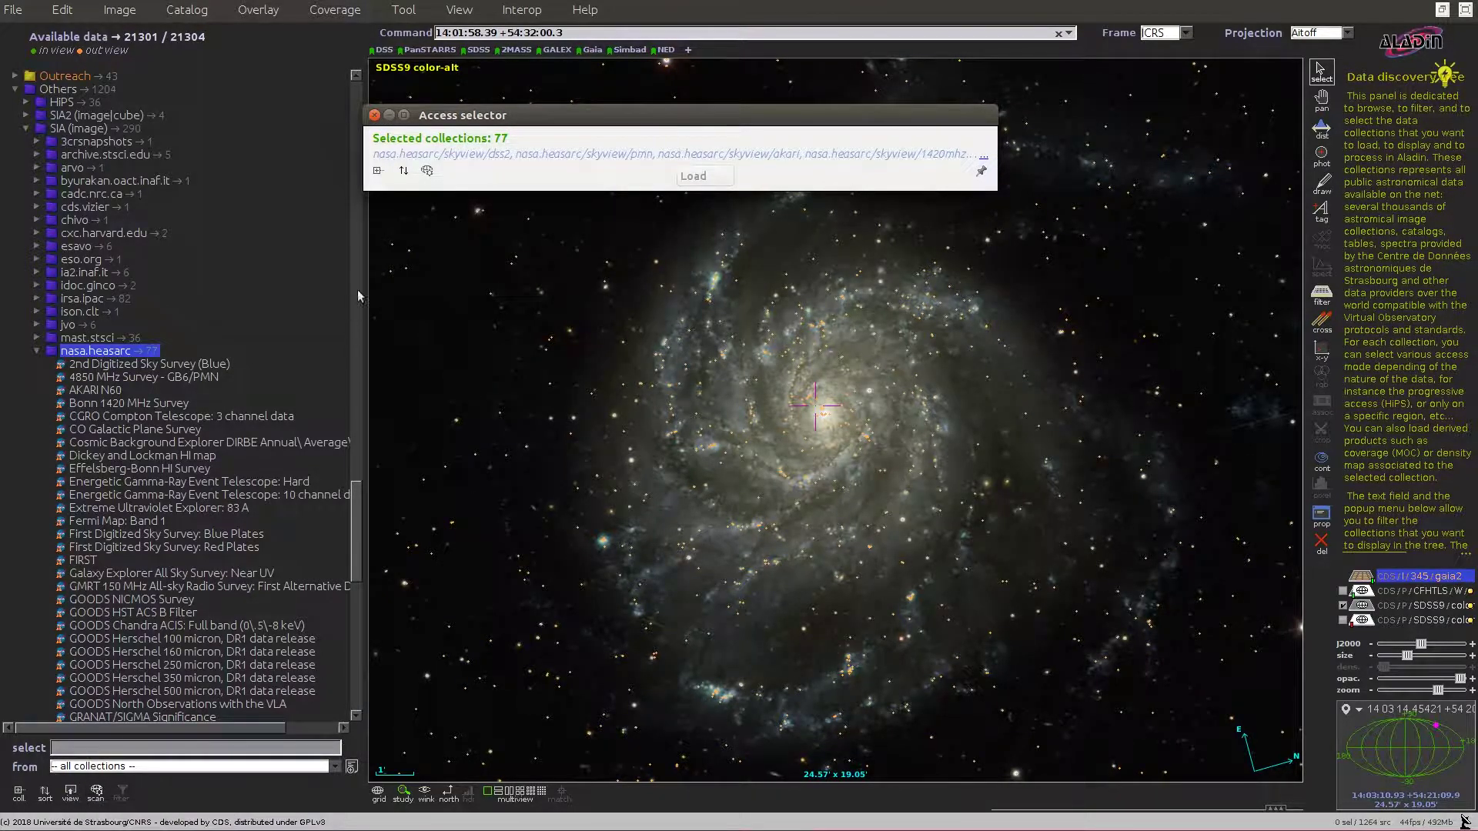
Scan all 77 nasa.heasarc collections for coverage, confirming the query, and browse the results.
{"action": "left_click", "coordinate": [427, 171]}
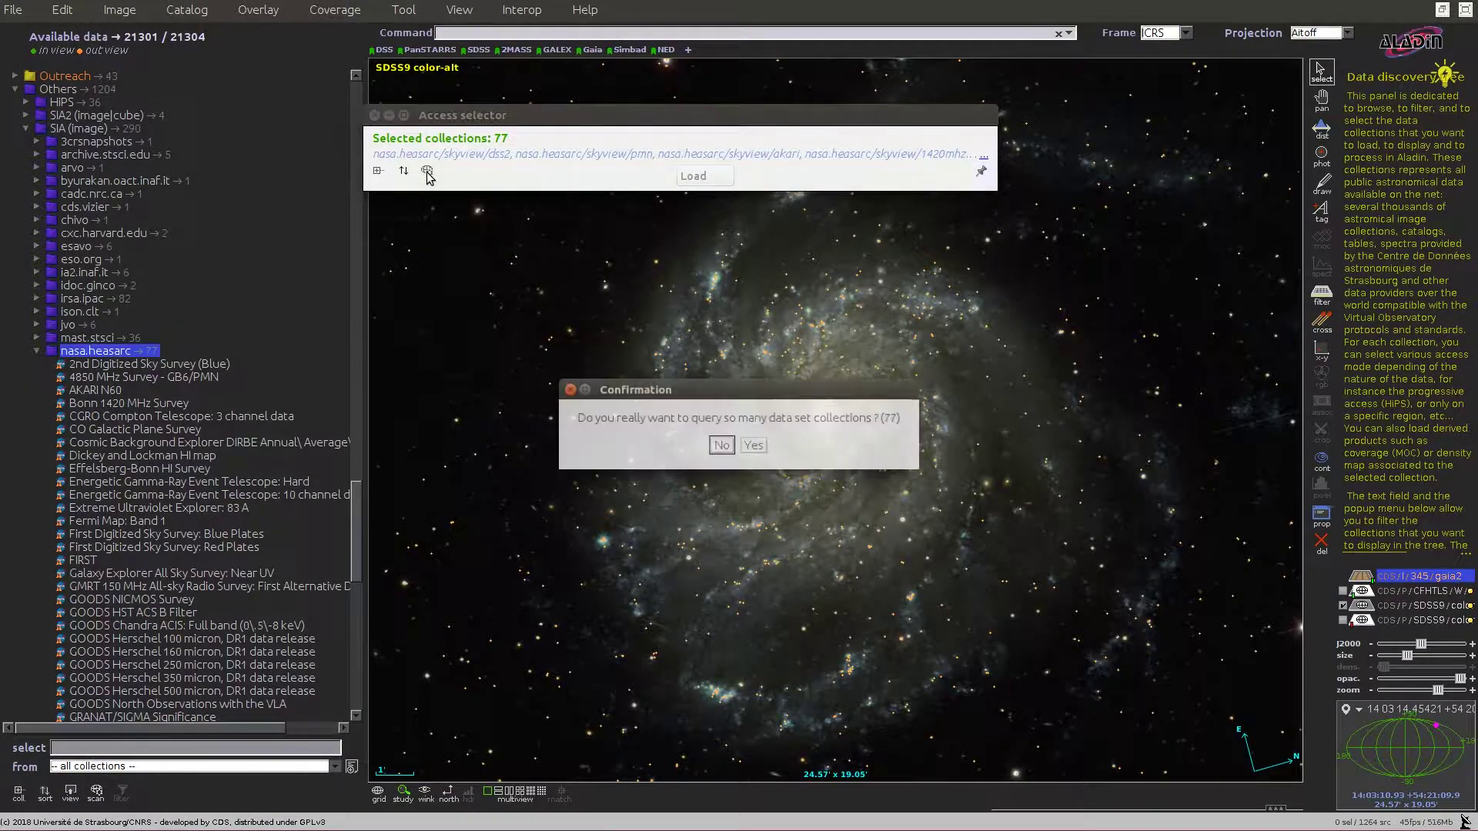
{"action": "left_click", "coordinate": [753, 447]}
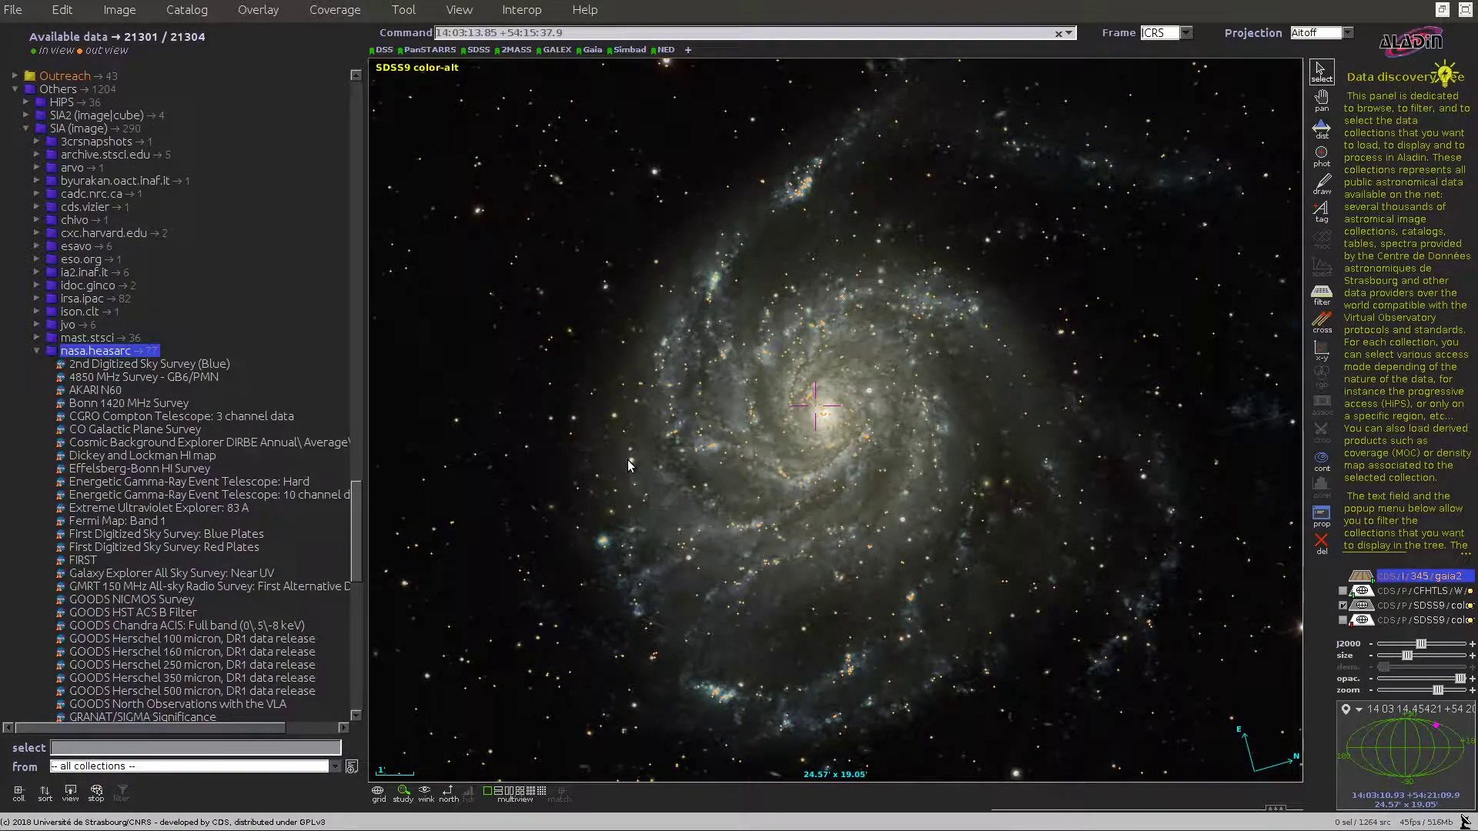
{"action": "scroll", "coordinate": [629, 465], "scroll_direction": "down", "scroll_amount": 1}
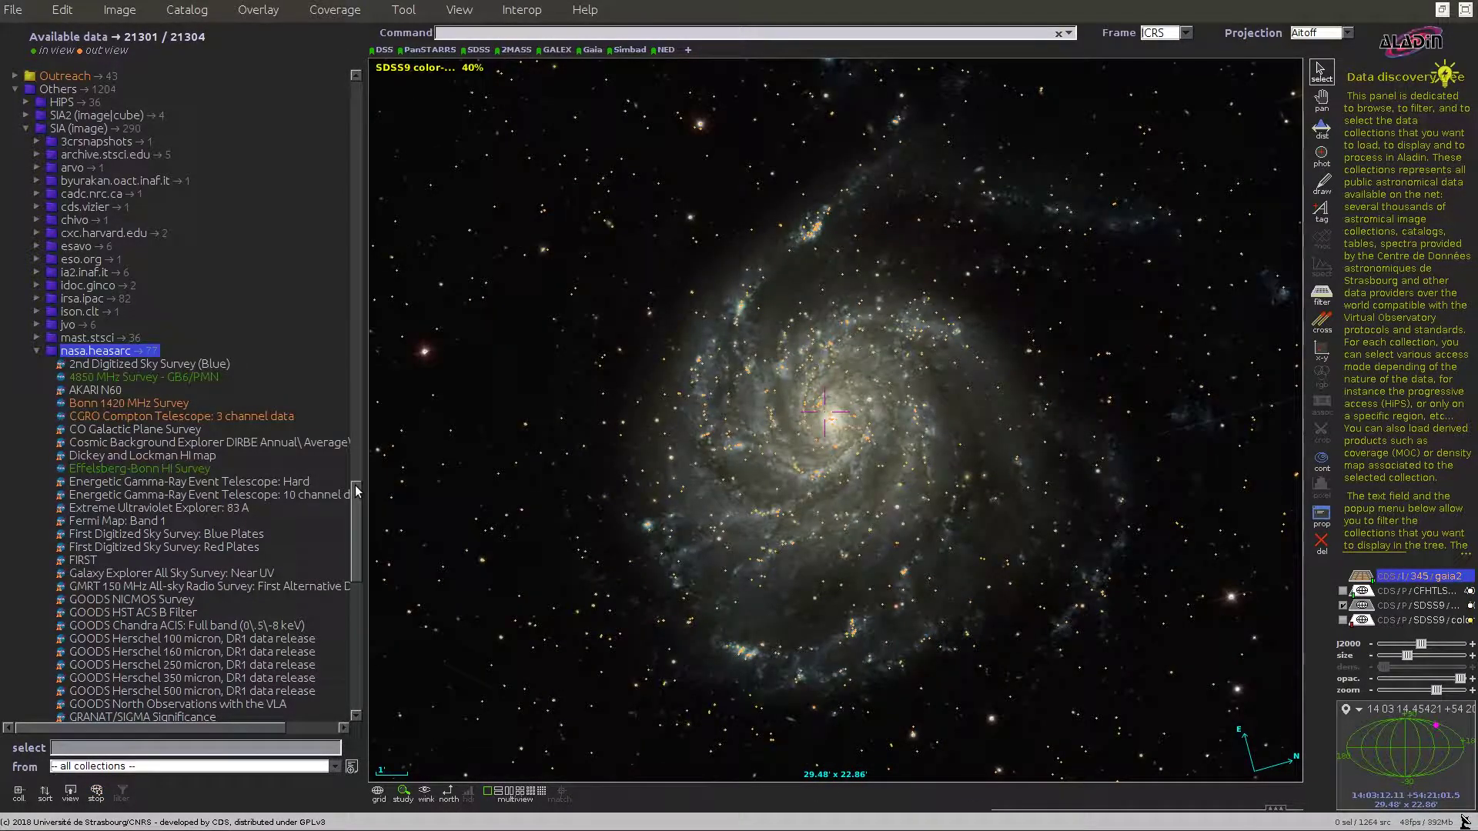
{"action": "scroll", "coordinate": [355, 485], "scroll_direction": "down", "scroll_amount": 4}
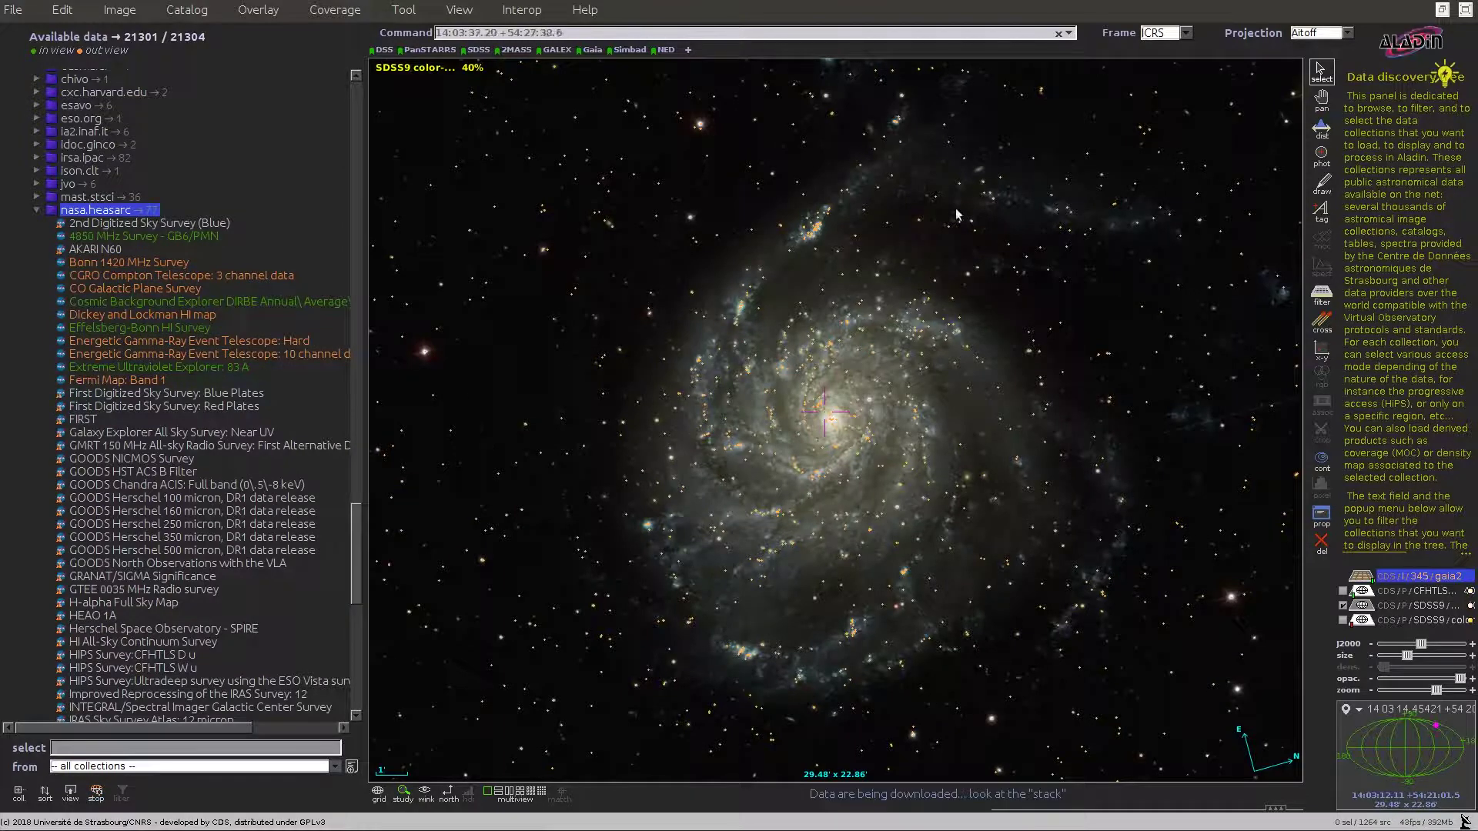